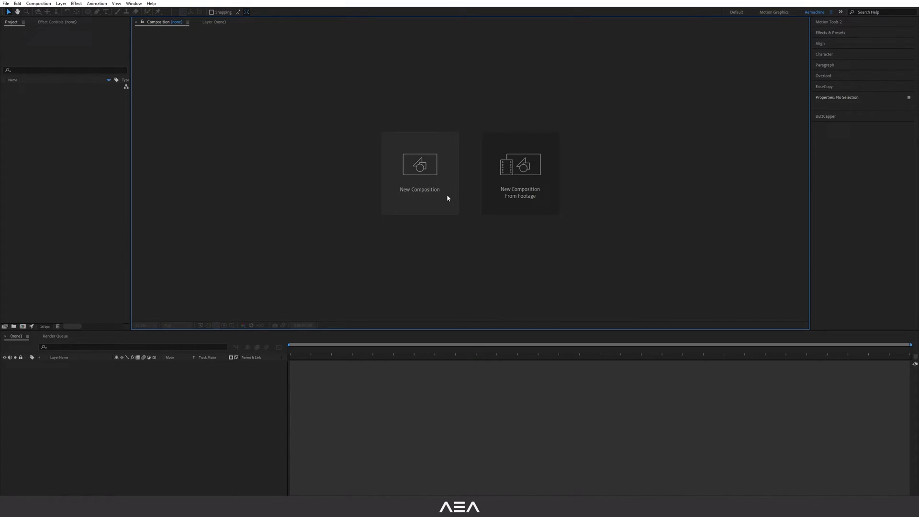
Create a 2560 x 1440, 0:00:07:00 composition named 'Gradient Blur Background Animation'.
click(447, 194)
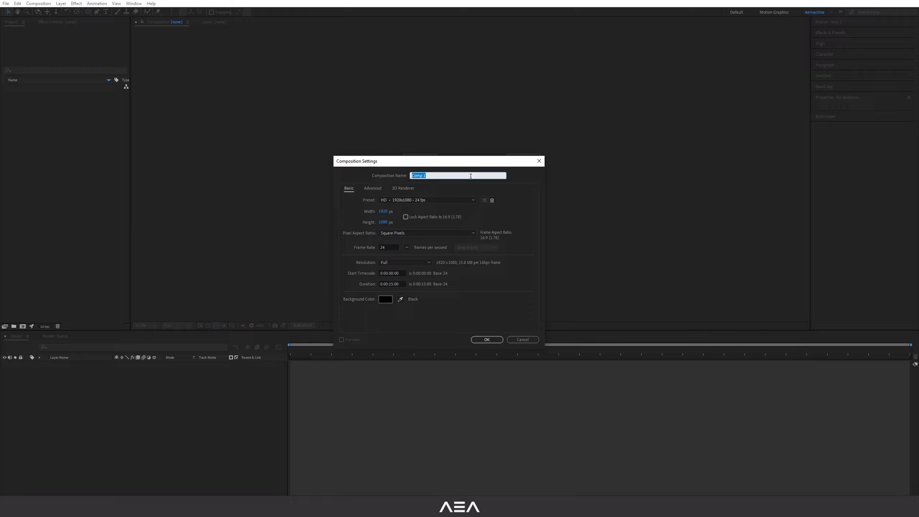
text(Gradient Blur Background Animation in After Effects)
key(shift+End)
key(Delete)
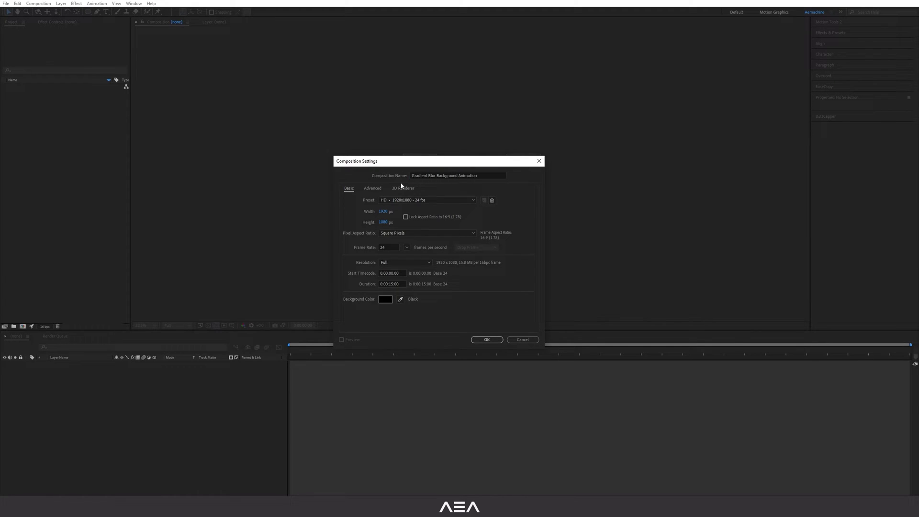
text(2560)
key(Tab)
text(1440)
click(399, 284)
text(07)
key(Tab)
click(486, 338)
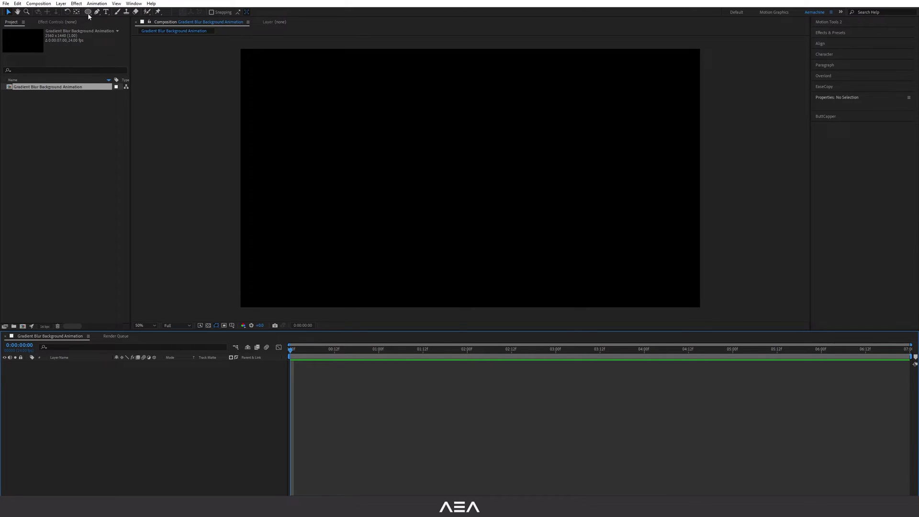
Switch to the Ellipse Tool and set the shape fill colour to red (FF0A0A).
drag(87, 13, 122, 27)
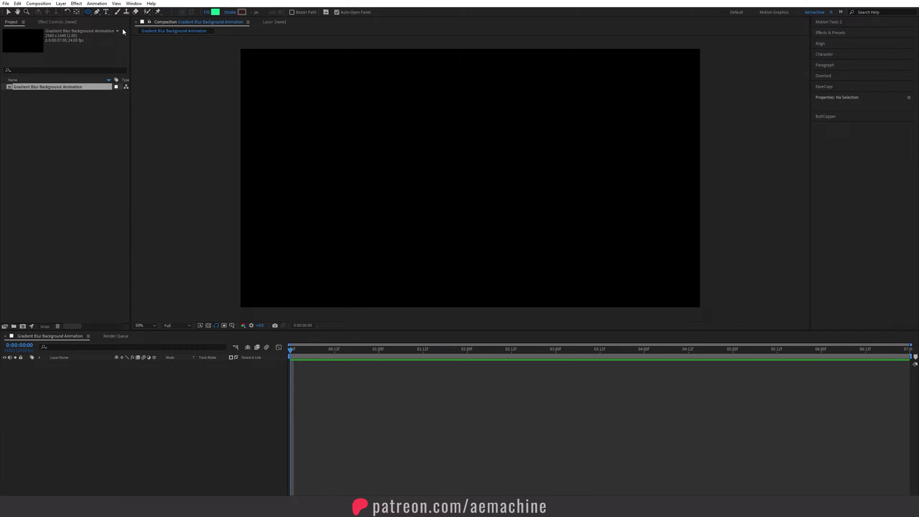
click(216, 12)
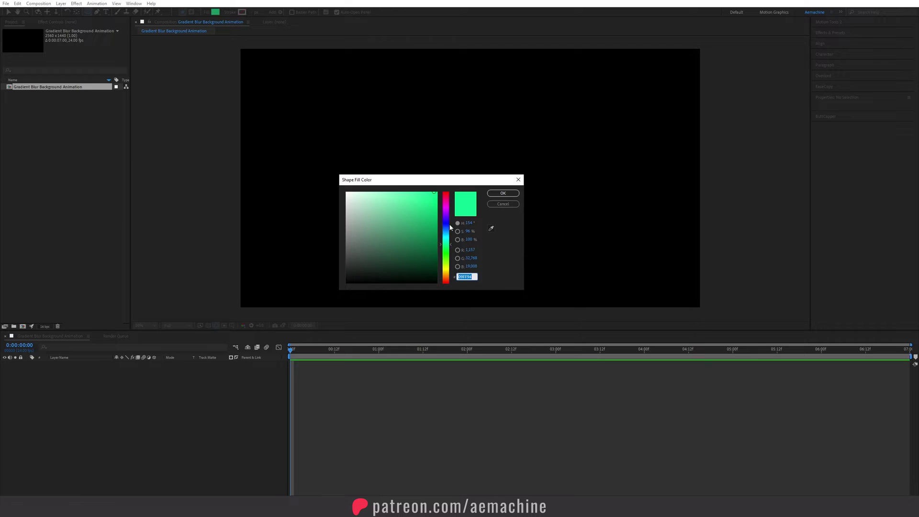
click(453, 193)
drag(430, 203, 433, 184)
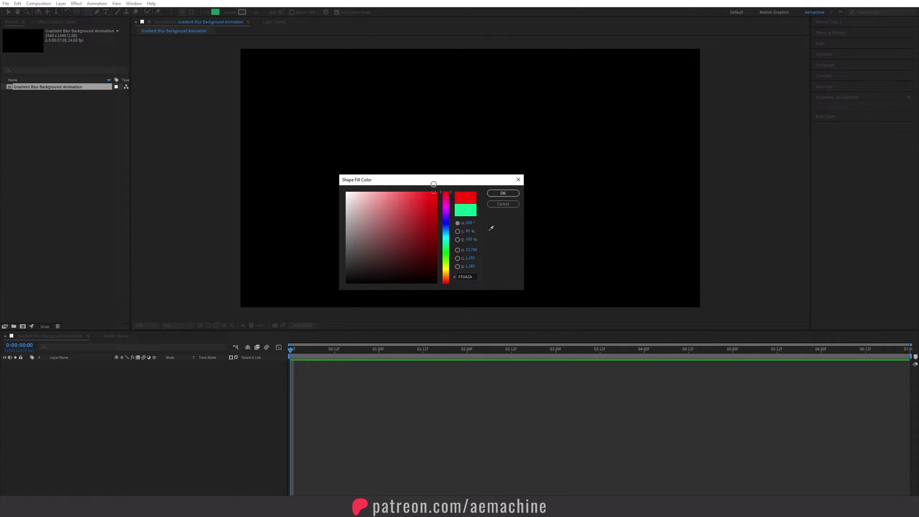
click(503, 193)
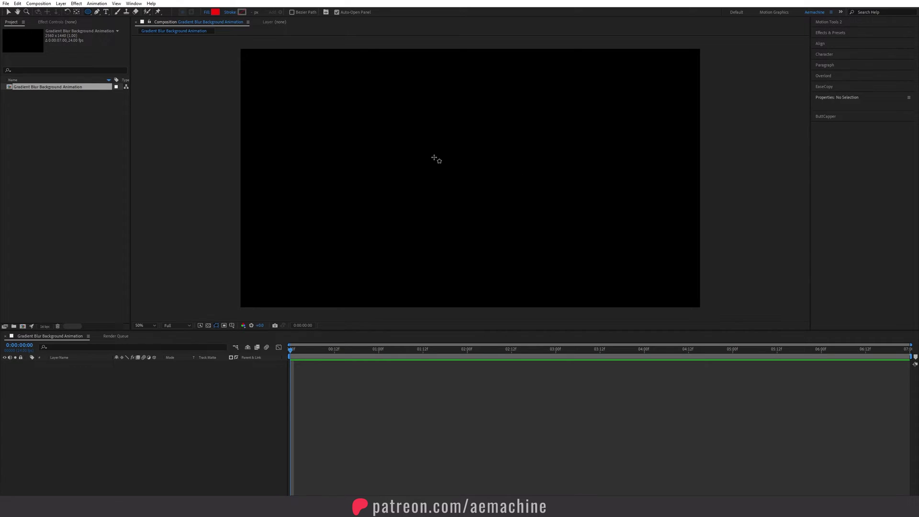
key(comma)
key(comma)
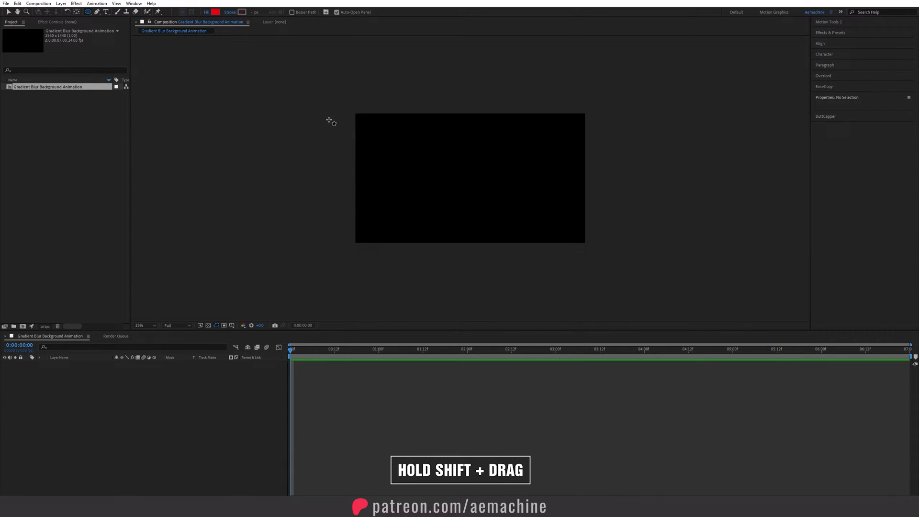
Draw a large red circle on the composition's left side and reposition it.
drag(325, 119, 471, 250)
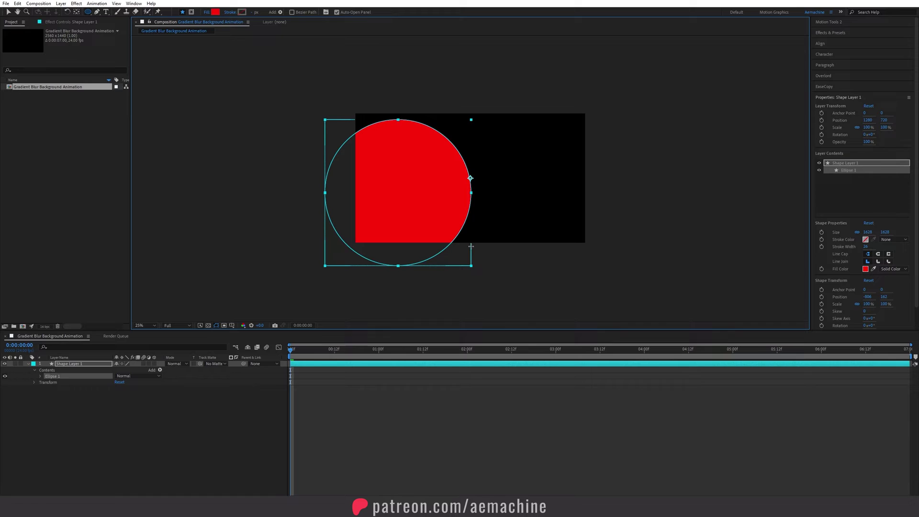
key(v)
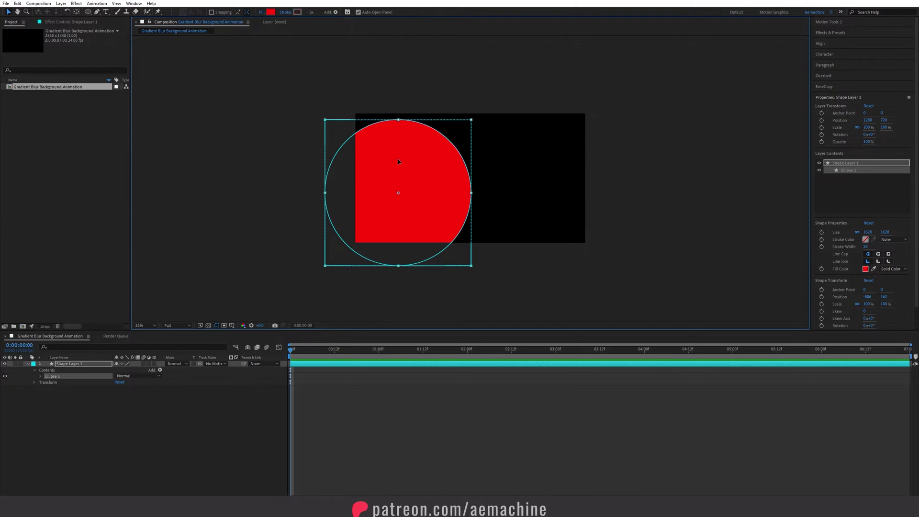
mouse_move(397, 159)
mouse_down()
mouse_move(504, 170)
mouse_move(402, 169)
mouse_move(523, 173)
mouse_move(397, 192)
mouse_move(388, 172)
mouse_up()
Rename the circle's layer to 'Shape' and show only its Position property.
key(Return)
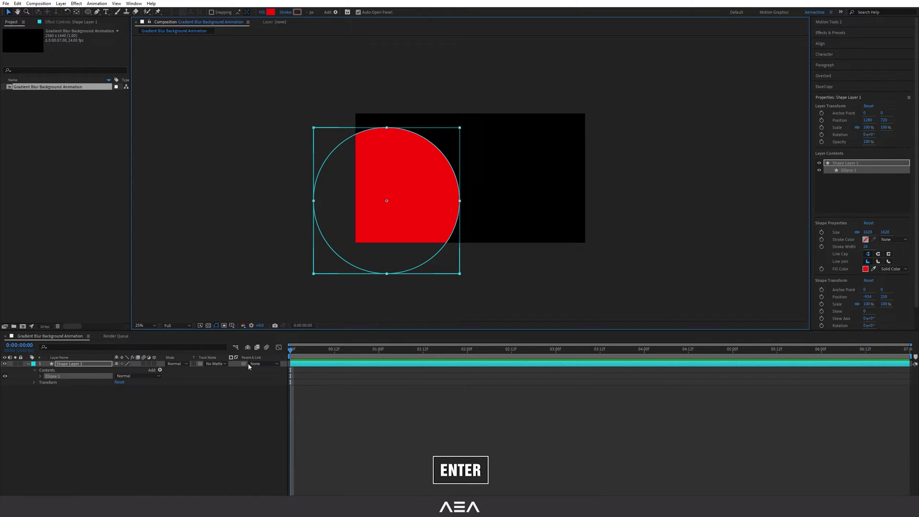
click(70, 365)
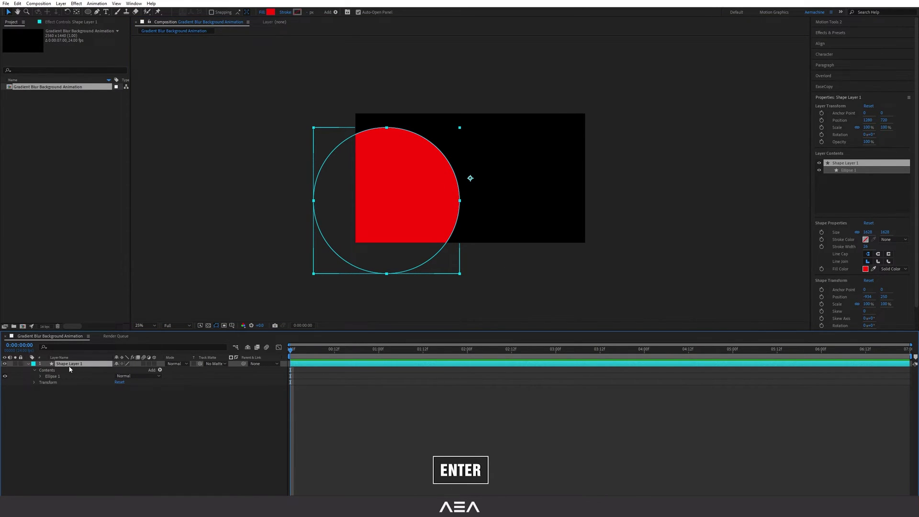
text(Shape)
key(Return)
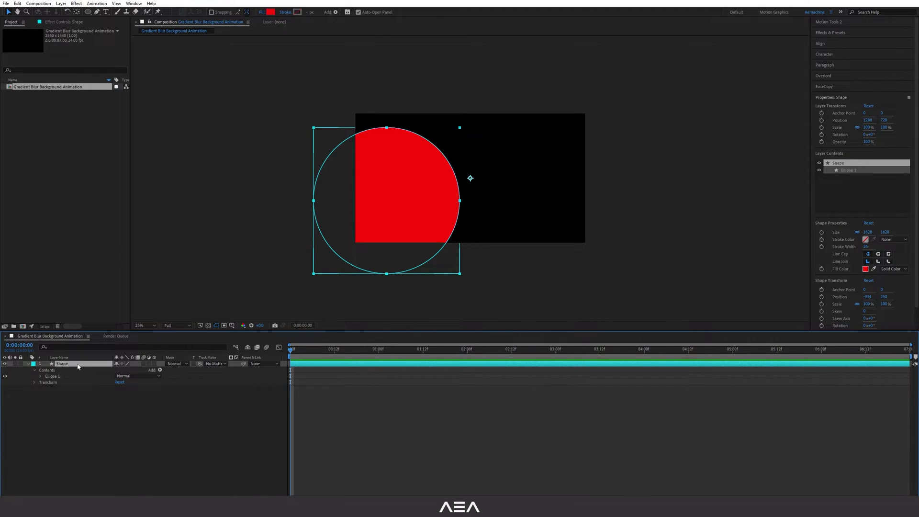
key(p)
Copy all the expression code from the Wiggle Loop Notepad notes, then minimise Notepad.
key(alt+Tab)
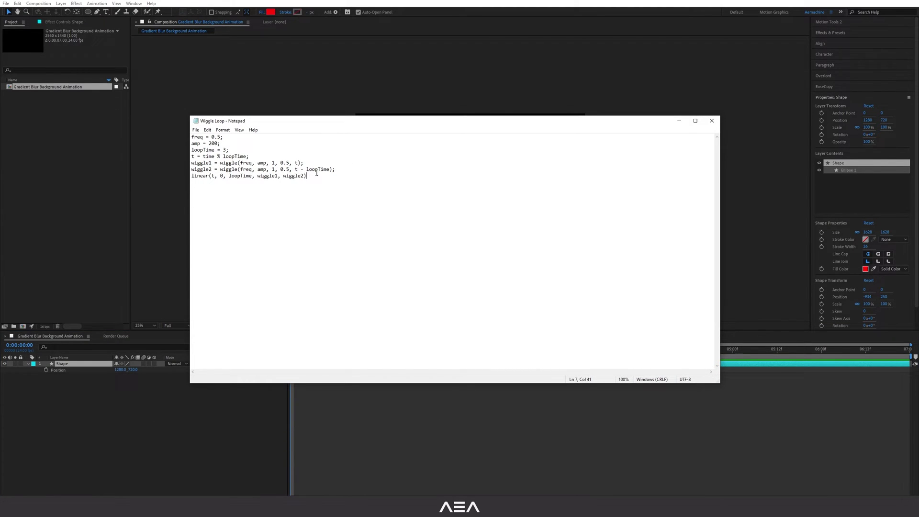
drag(316, 174, 178, 137)
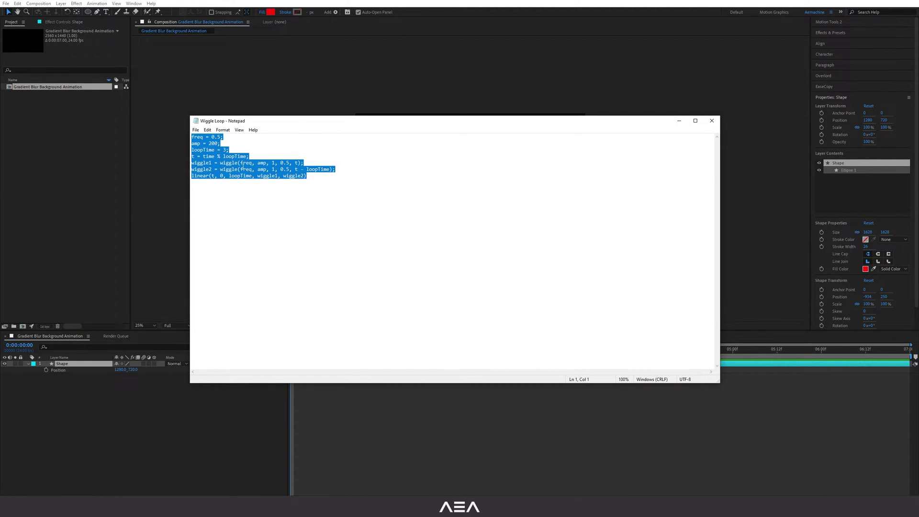
right_click(244, 167)
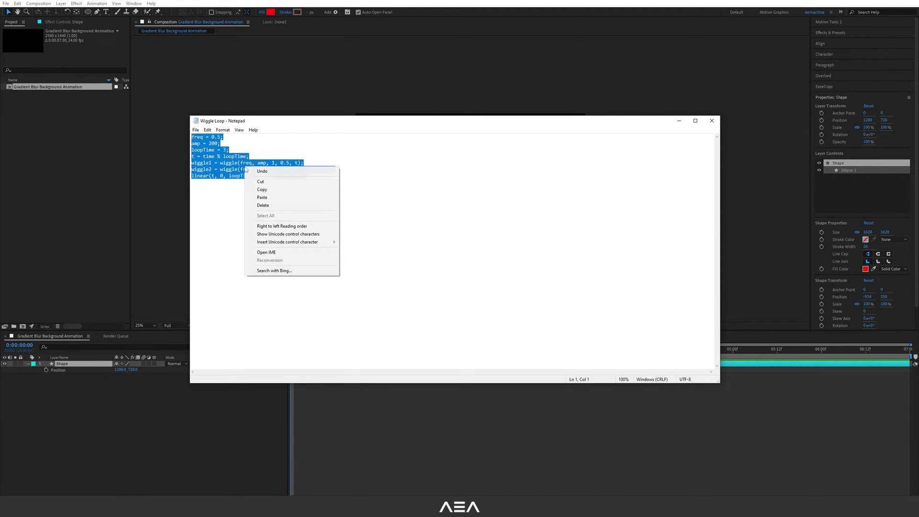
click(260, 189)
click(678, 121)
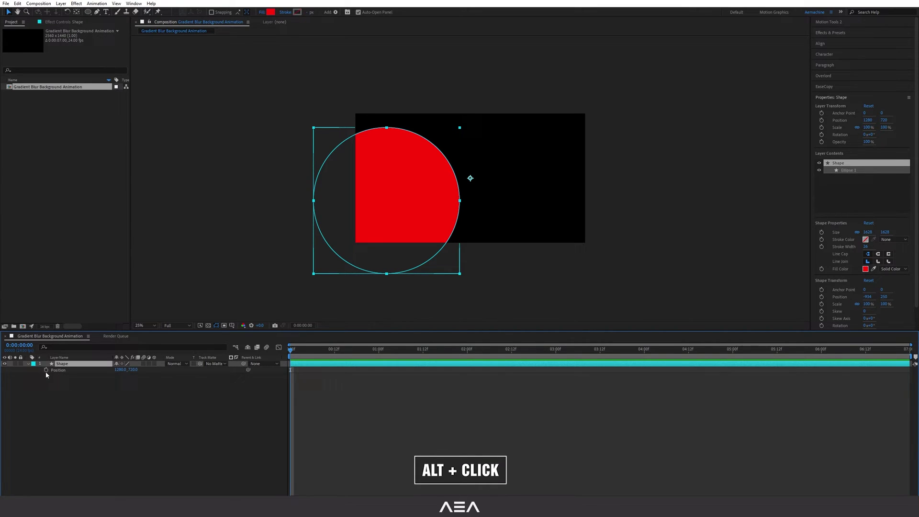
Add the pasted wiggle loop expression to the Shape layer's Position property.
alt+click(46, 370)
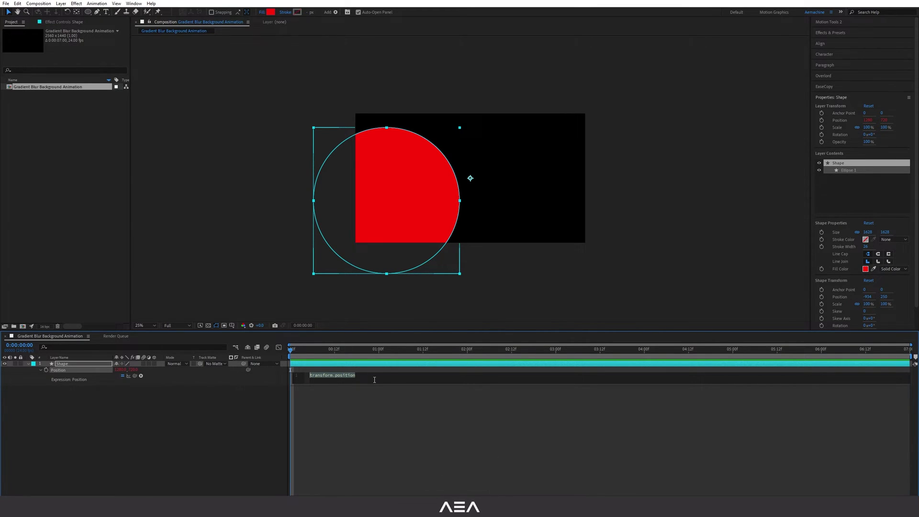
key(ctrl+v)
drag(416, 385, 411, 415)
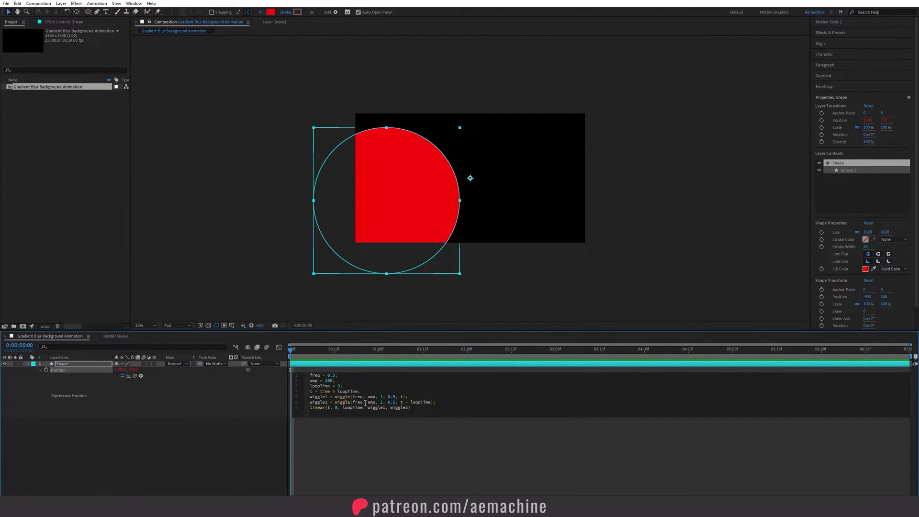
click(237, 451)
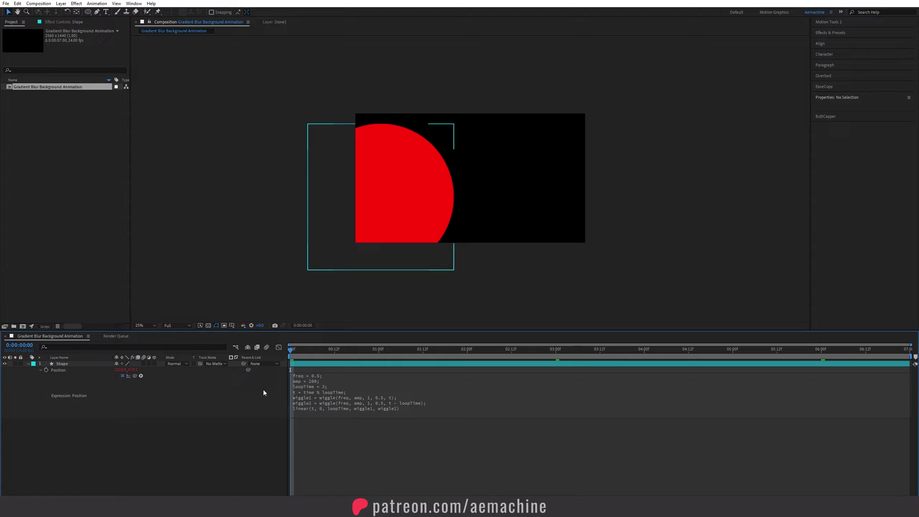
Change the expression's loopTime value from 3 to 7.
click(332, 392)
click(365, 410)
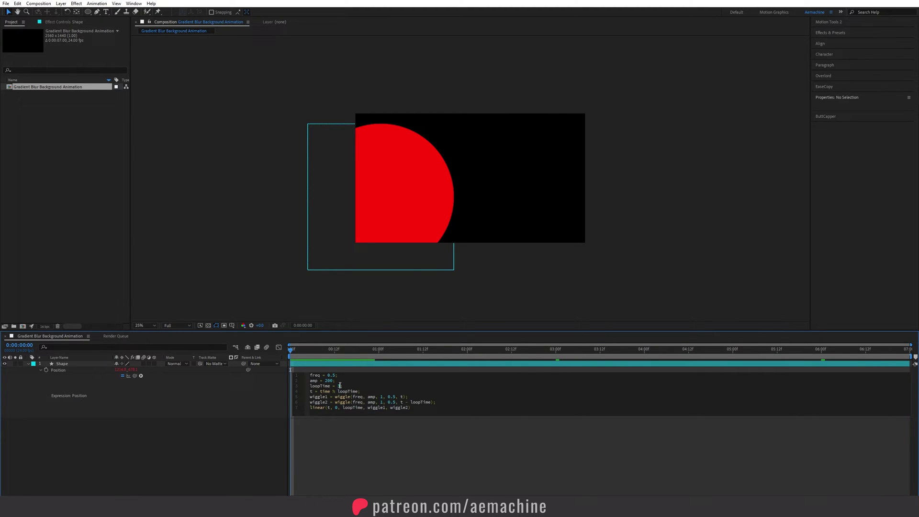
double_click(339, 385)
text(7)
click(378, 463)
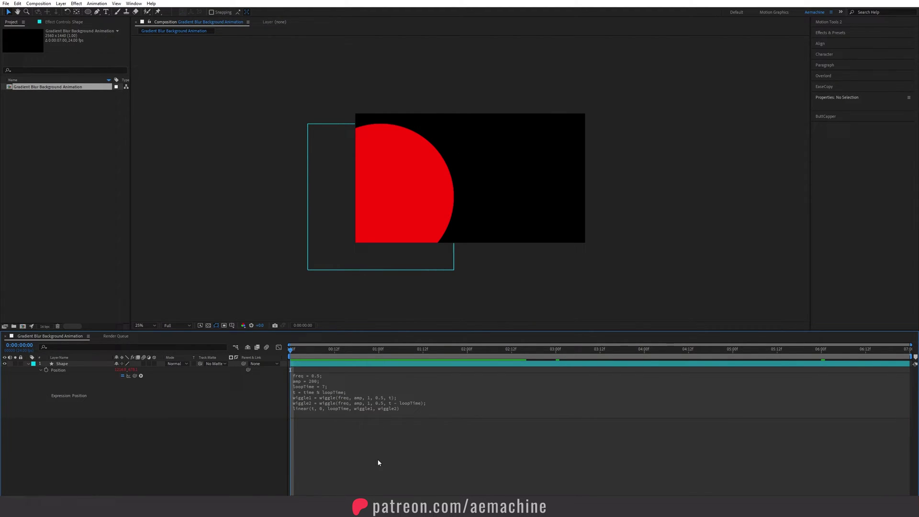
Open Composition Settings and close it without making changes.
right_click(63, 161)
click(96, 209)
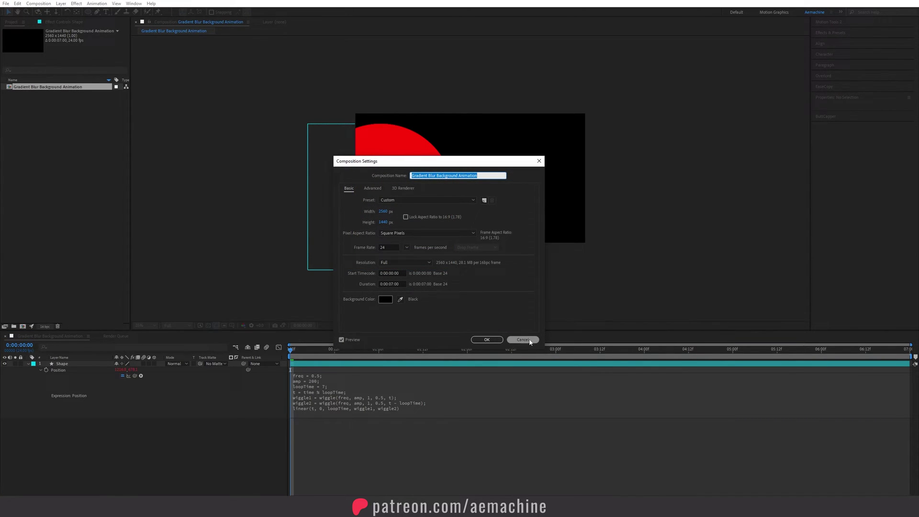
click(514, 340)
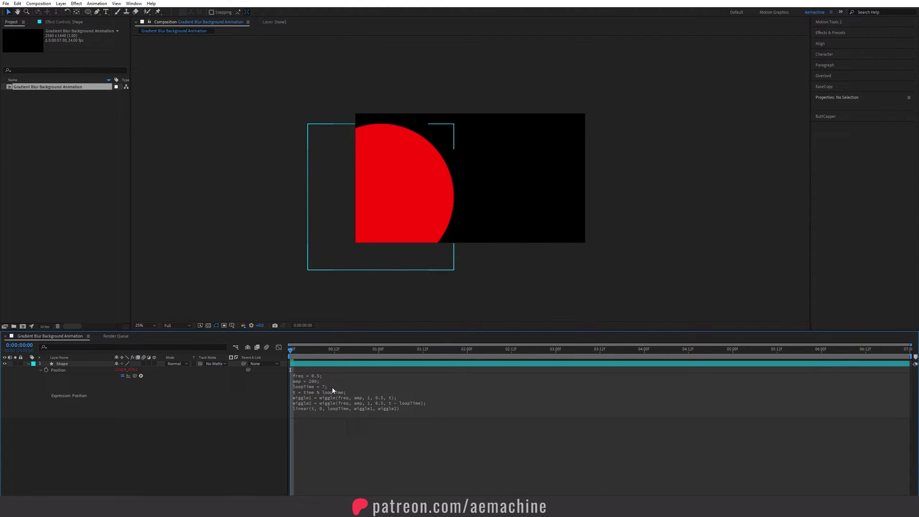
Recommit the wiggle expression and preview the red circle's looping drift.
click(314, 387)
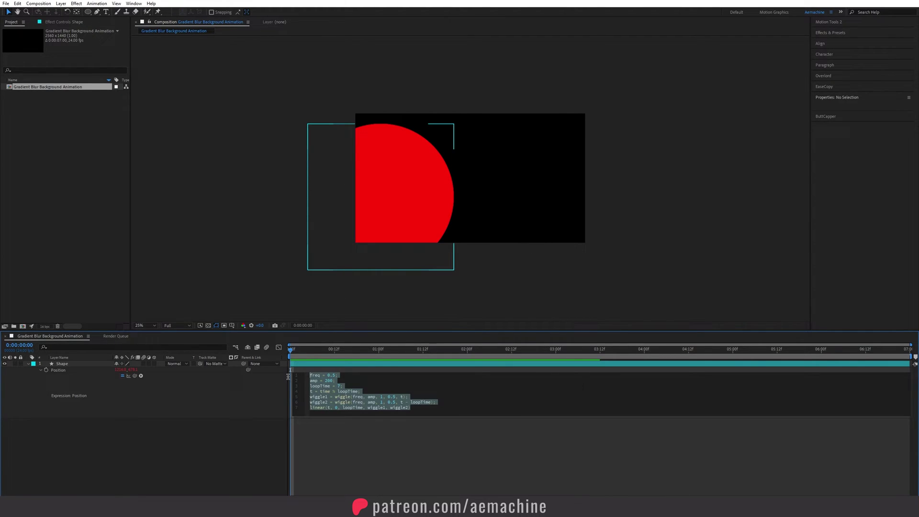
key(KP_Enter)
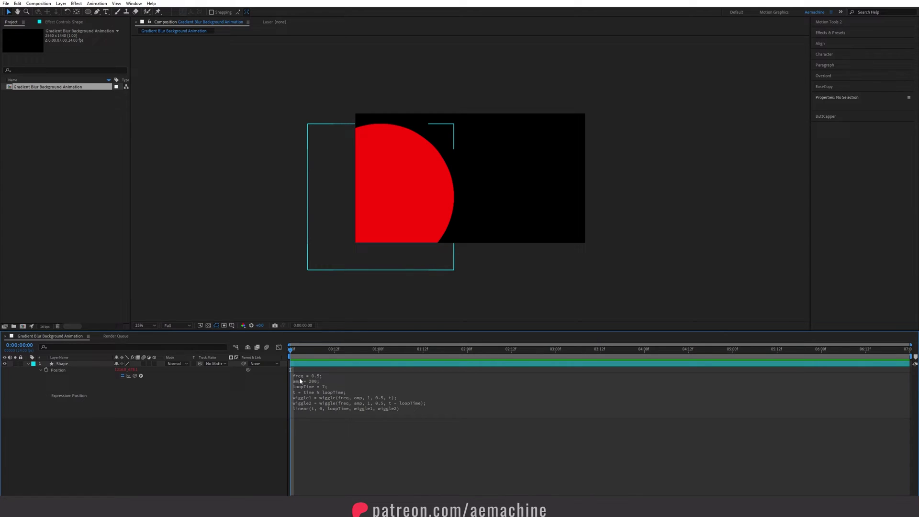
key(space)
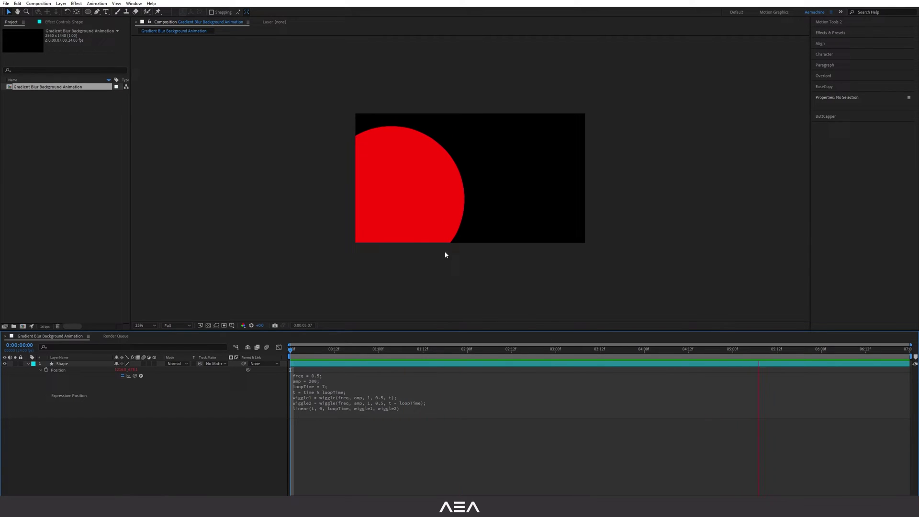
Duplicate the Shape layer at the timeline start and move the copy to the right.
click(382, 360)
key(Home)
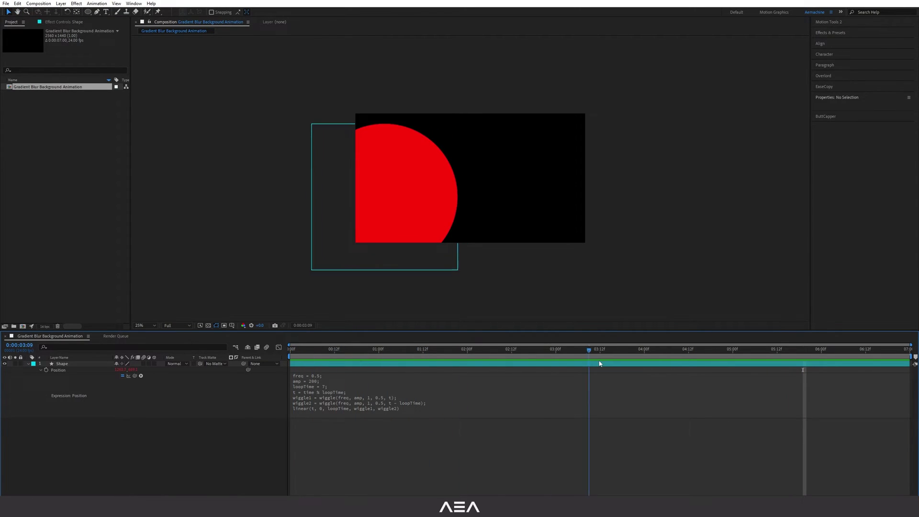
click(75, 364)
key(ctrl+d)
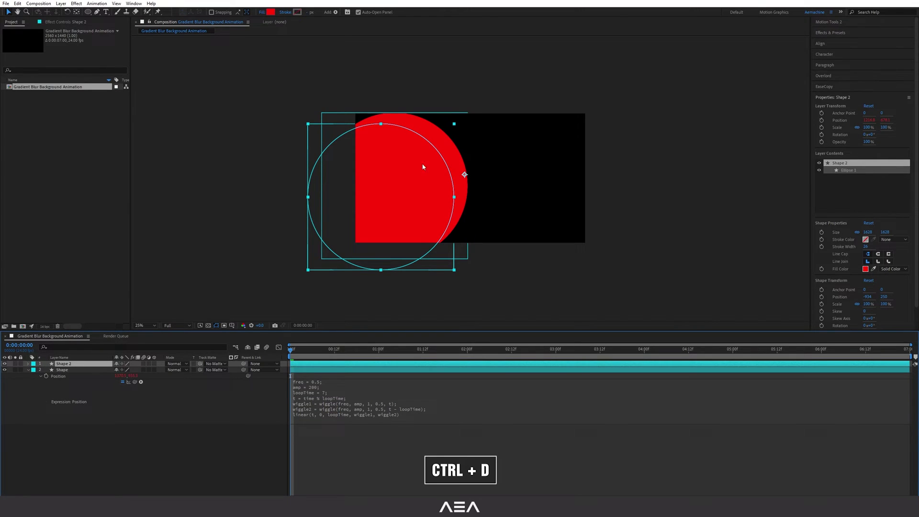
drag(464, 174, 630, 209)
Set the second circle's fill to purple (AB0AFF) and collapse the Shape layer.
click(270, 12)
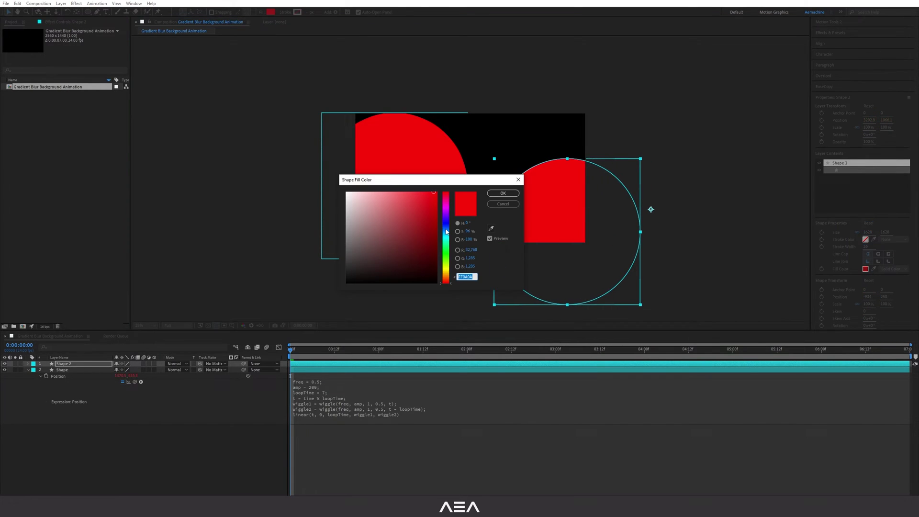
drag(446, 233, 463, 211)
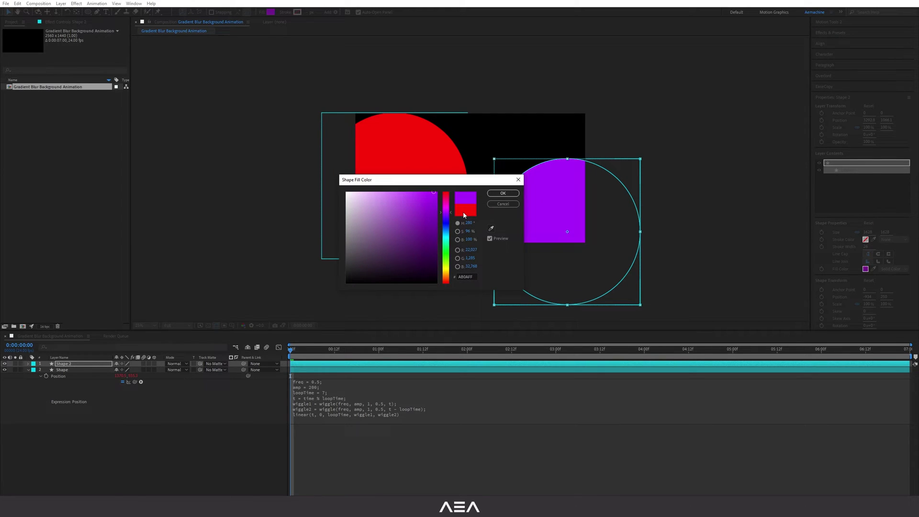
click(502, 193)
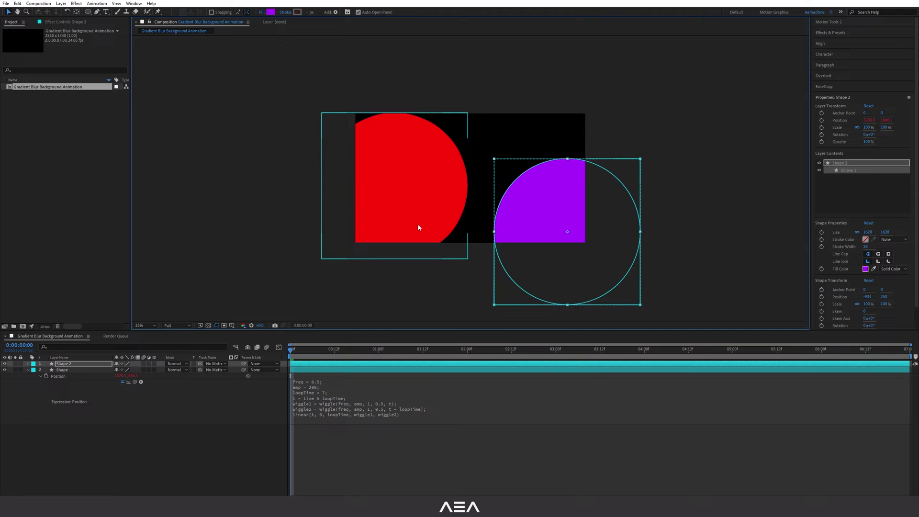
click(27, 370)
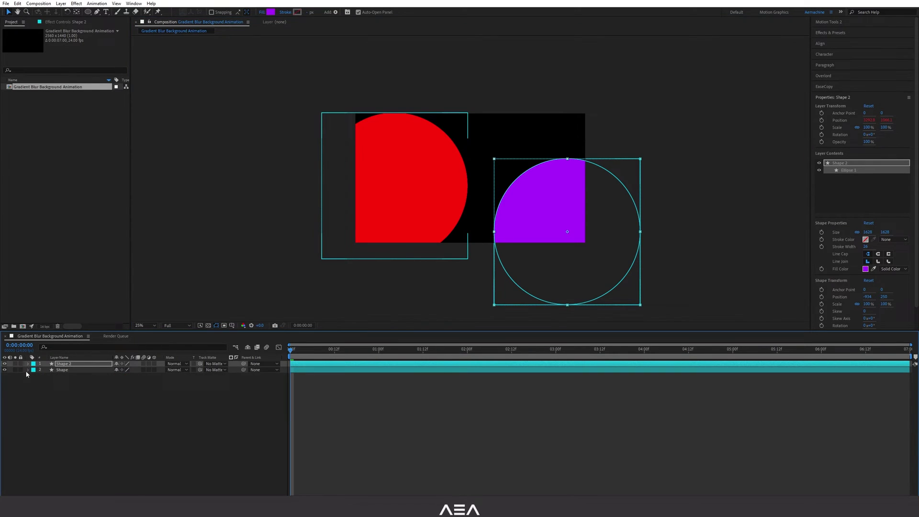
Create a black comp-sized 2560x1440 solid named BG and move it below both circles.
right_click(60, 386)
mouse_move(88, 388)
click(189, 409)
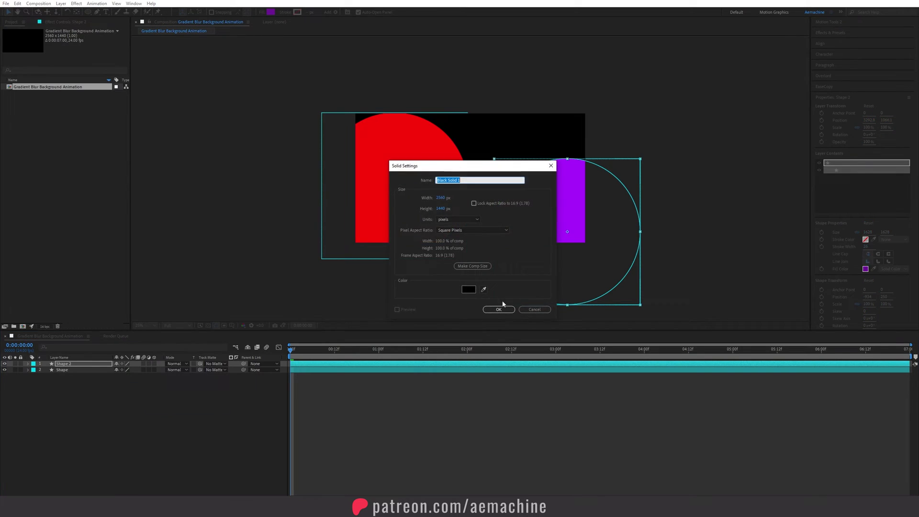
click(468, 291)
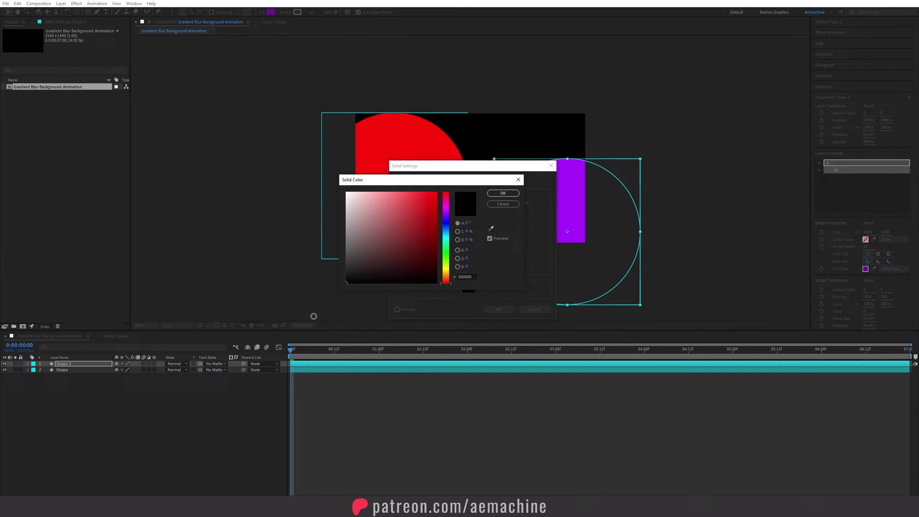
click(503, 194)
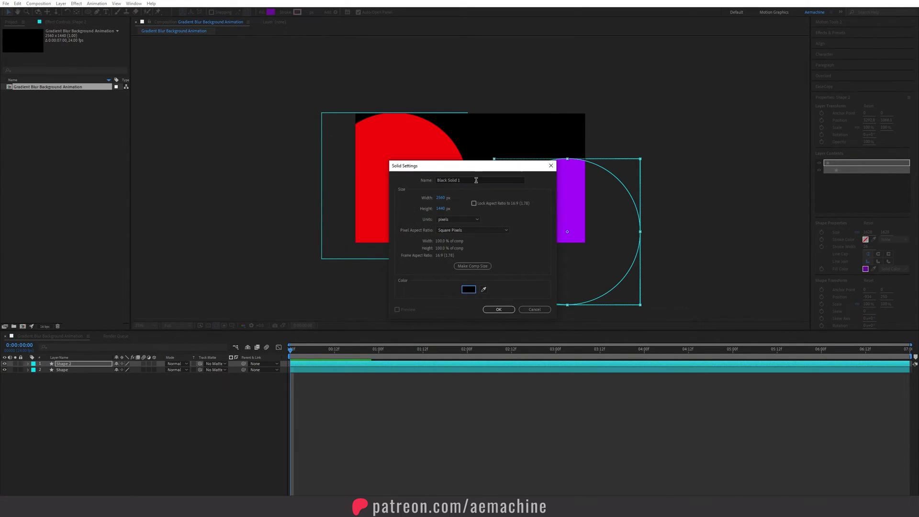
text(BG)
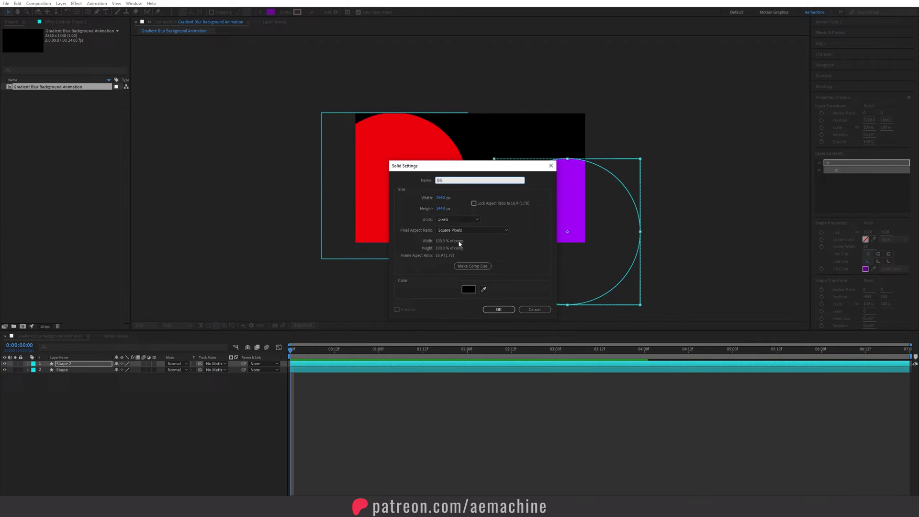
click(430, 246)
click(471, 267)
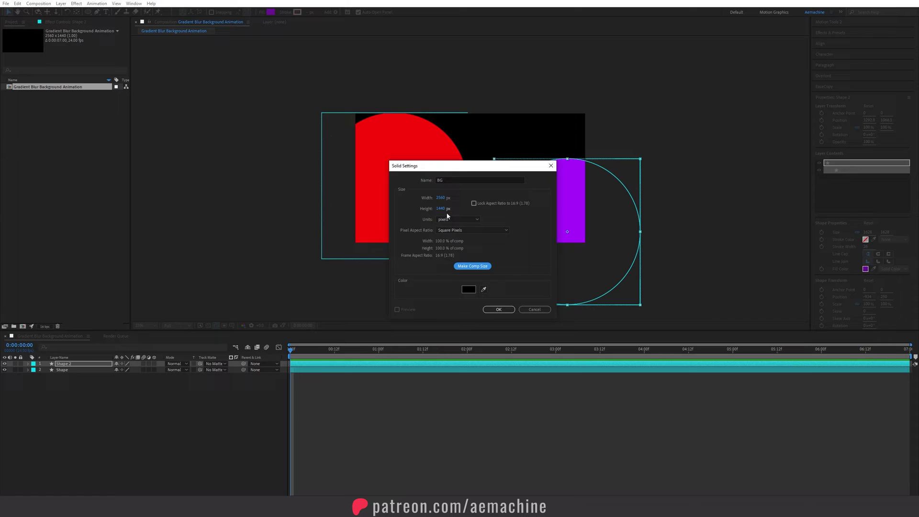
click(498, 310)
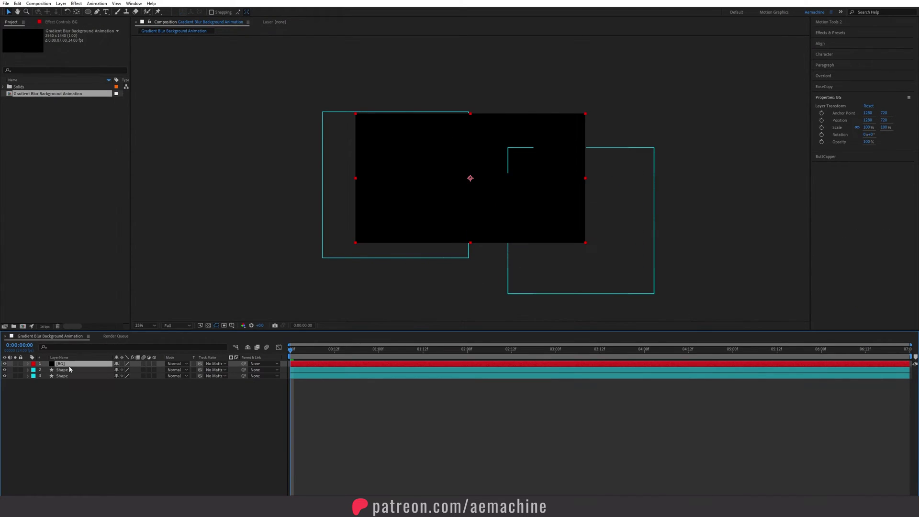
drag(80, 363, 89, 421)
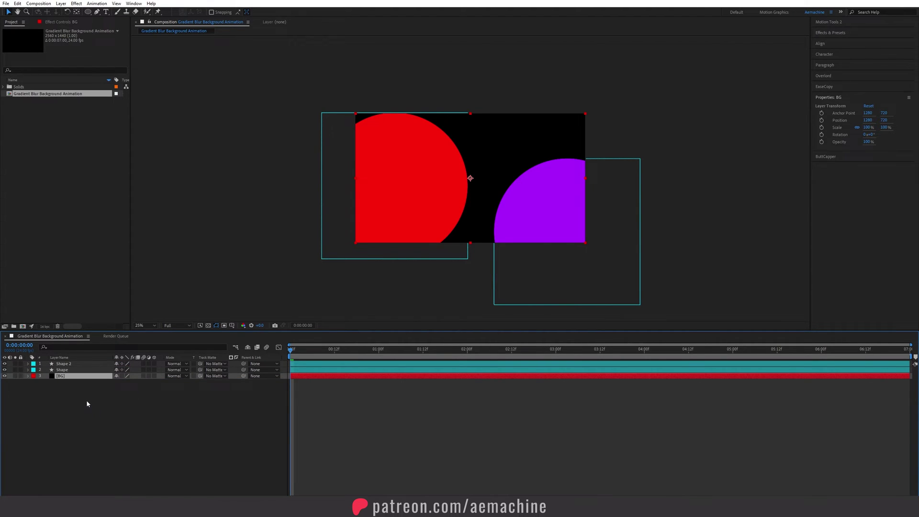
Add a new adjustment layer at the top of the stack and rename it 'Blur'.
click(86, 403)
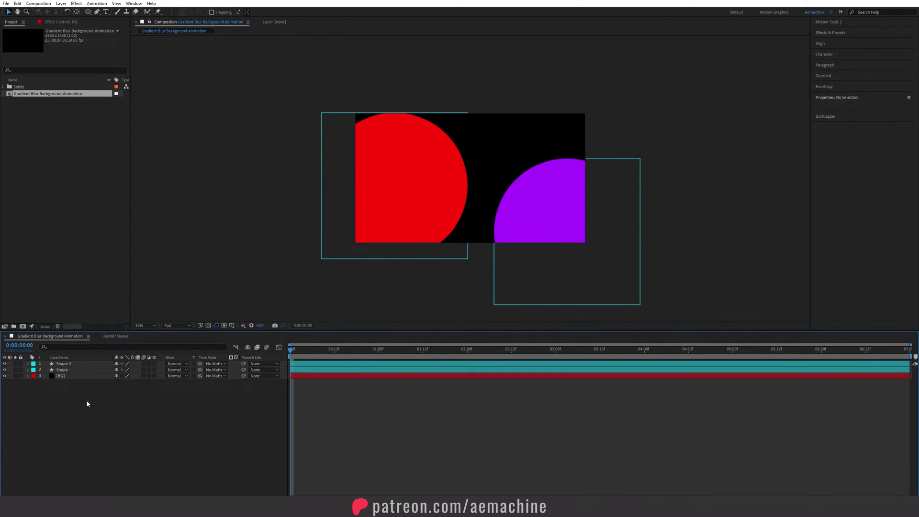
right_click(87, 403)
mouse_move(109, 407)
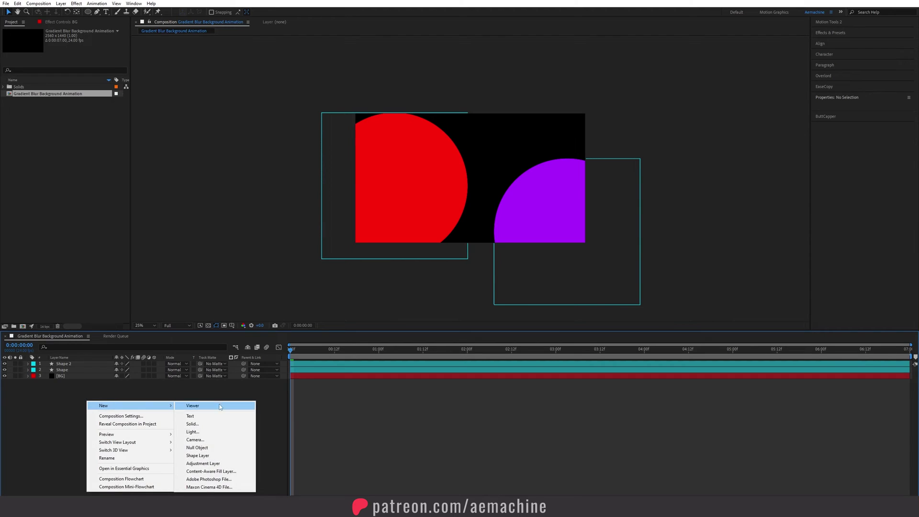
click(205, 463)
key(Return)
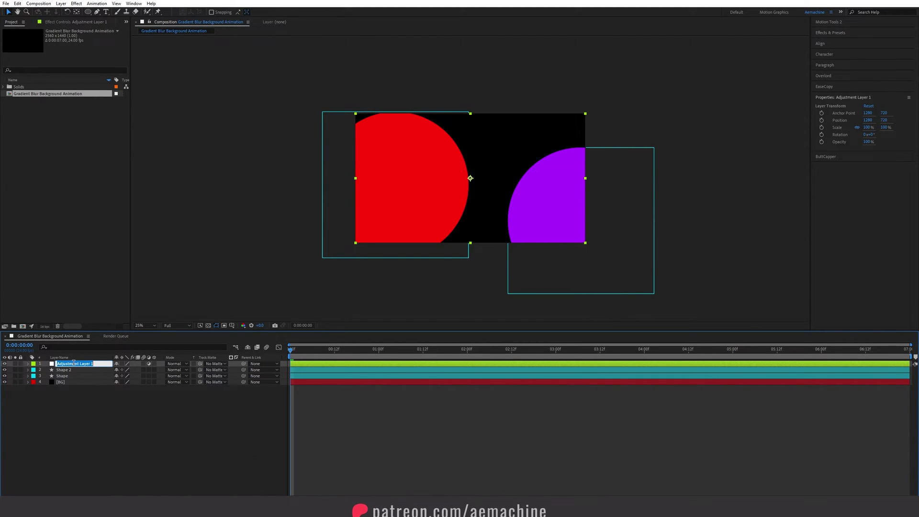
text(Blur)
key(Return)
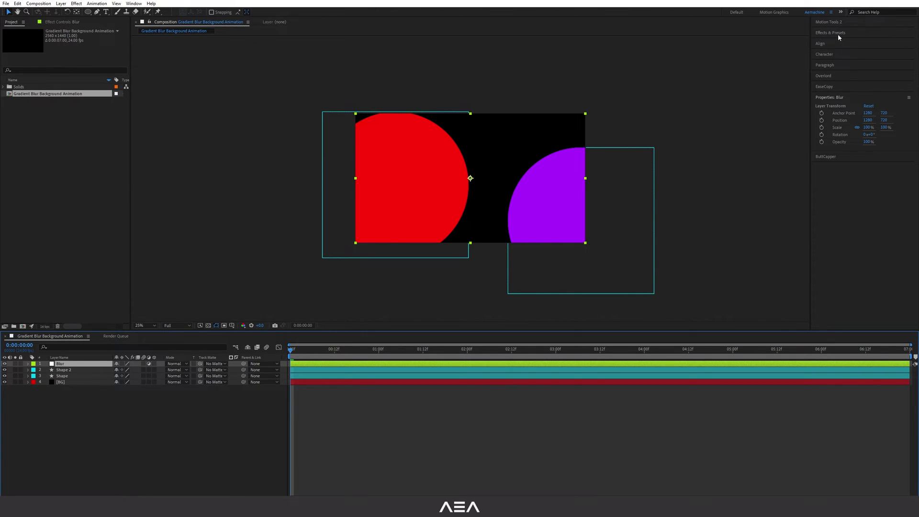
click(134, 4)
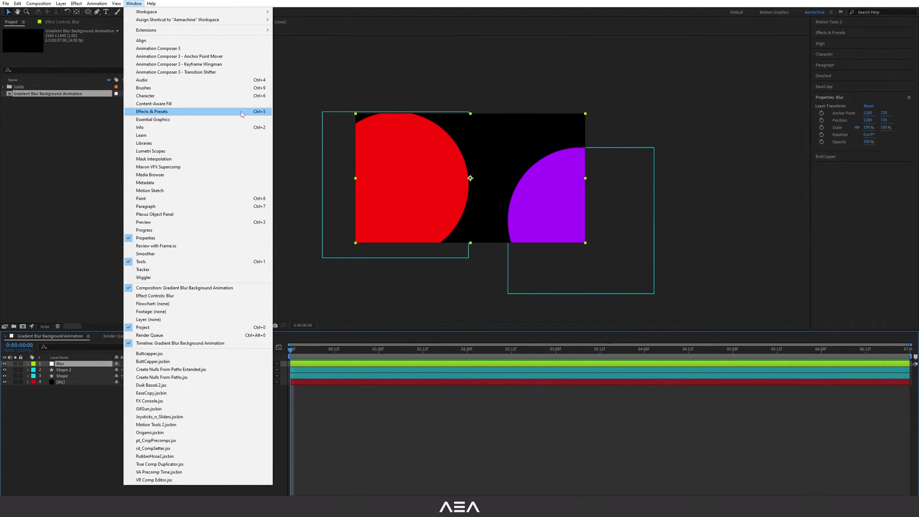
Search Effects & Presets for 'Fast' and apply Fast Box Blur to the Blur layer.
click(524, 3)
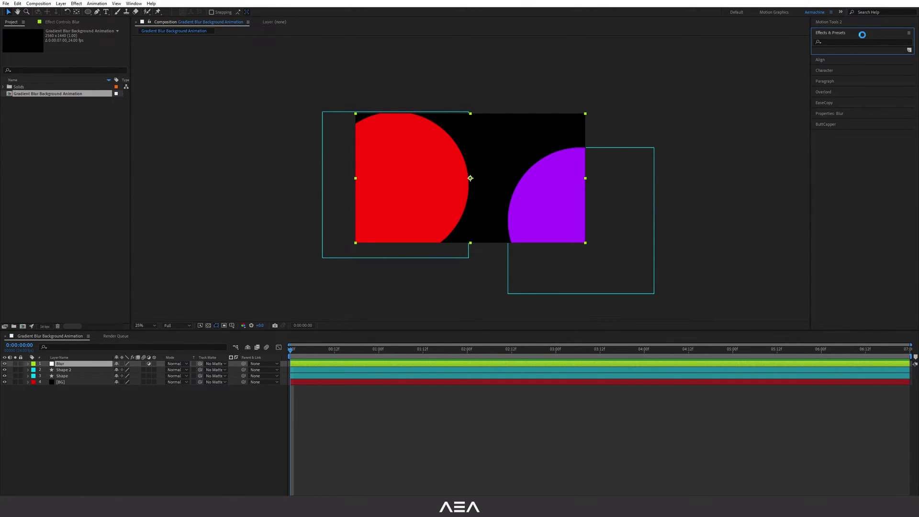
click(830, 33)
click(839, 40)
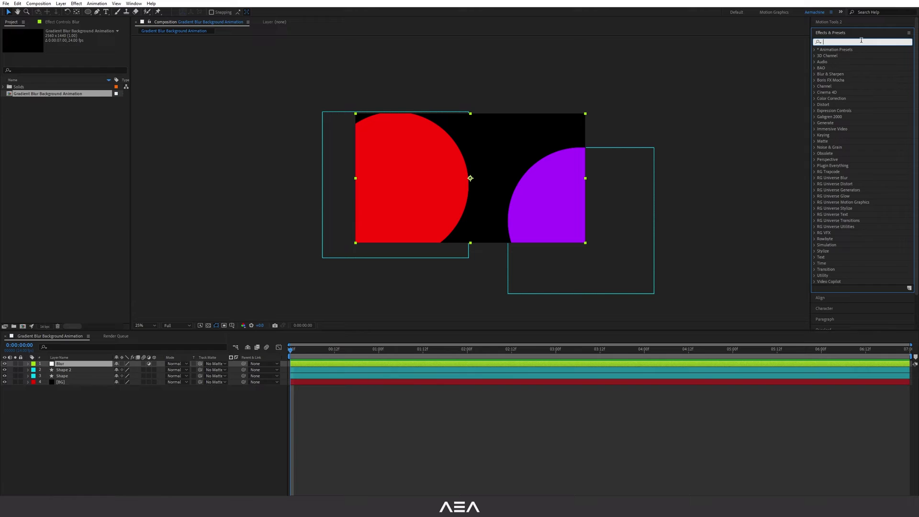
text(Fast)
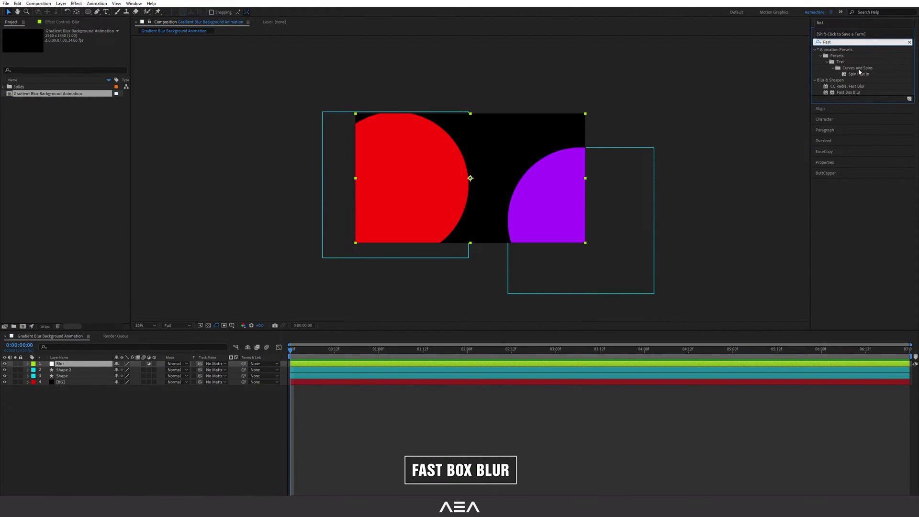
drag(852, 95, 75, 369)
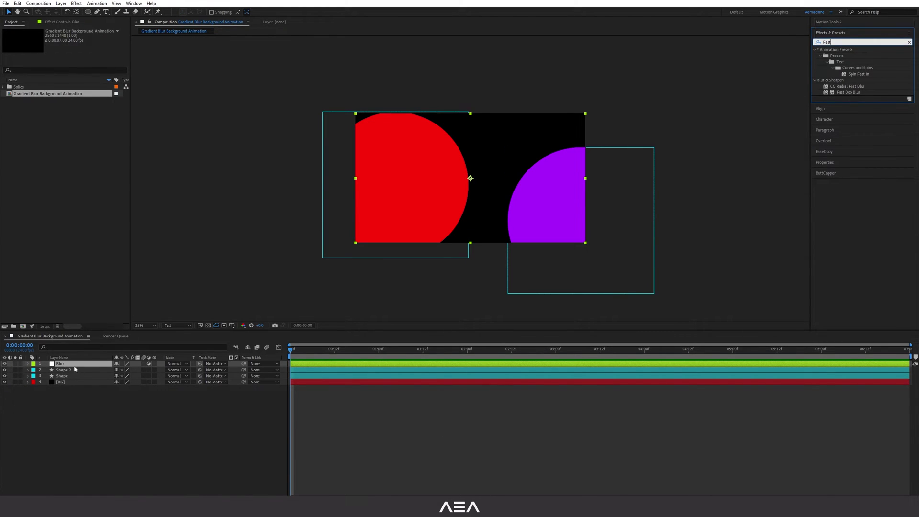
double_click(847, 91)
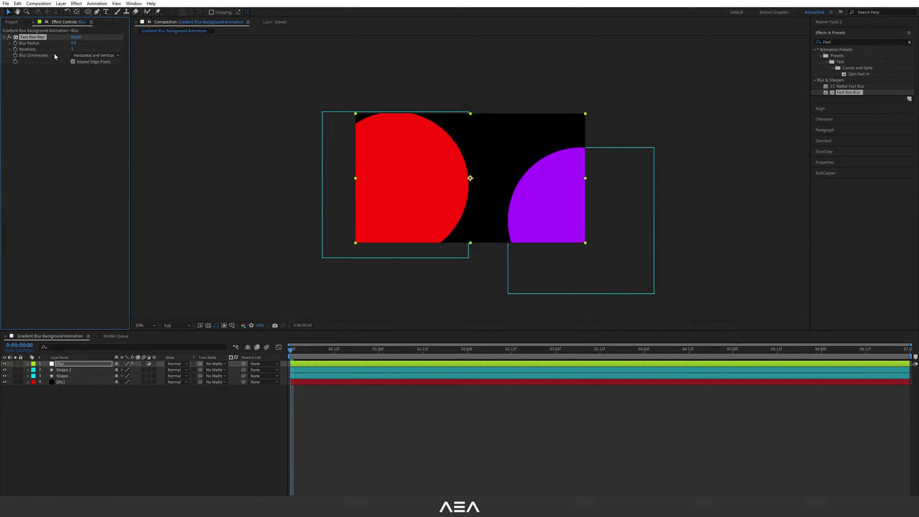
Raise Fast Box Blur's Blur Radius to about 114 and increase Iterations, then preview a later frame.
drag(75, 45, 209, 51)
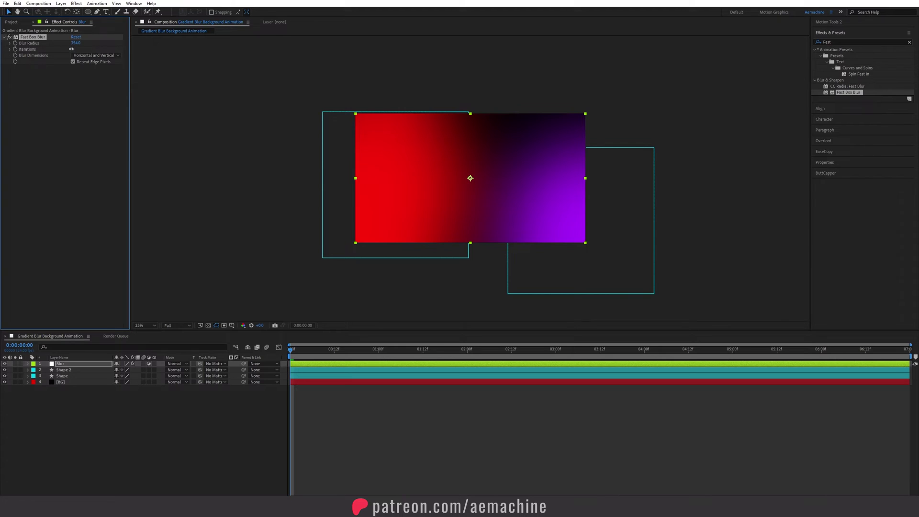
drag(71, 49, 71, 48)
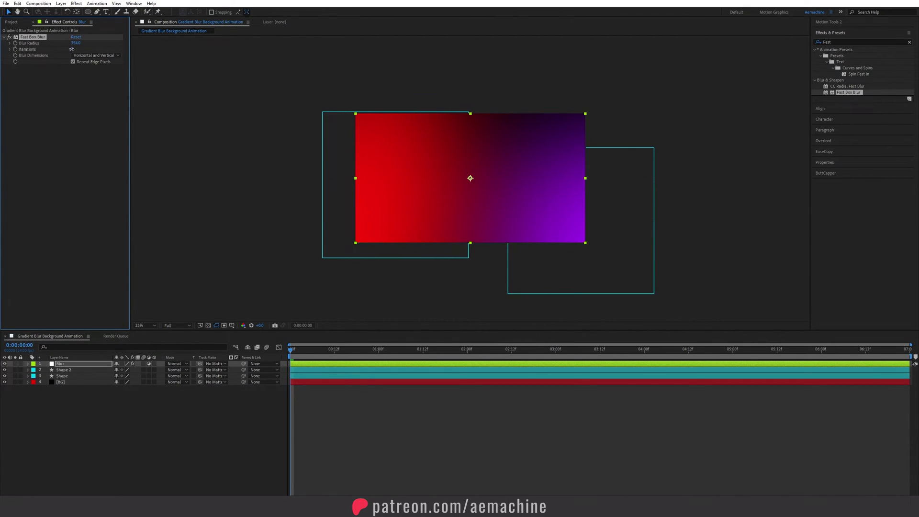
drag(292, 350, 663, 354)
Duplicate the purple Shape 2 circle and move the copy up toward the top of the frame.
key(space)
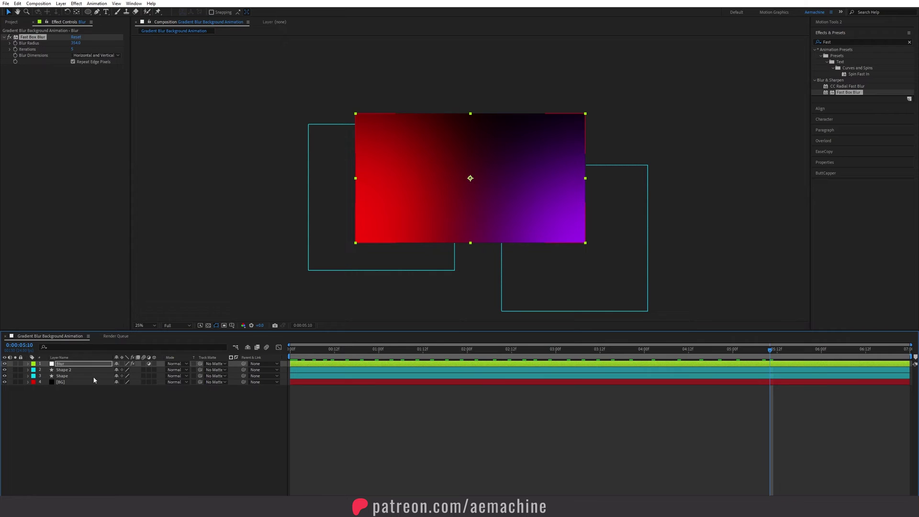
click(64, 369)
key(ctrl+d)
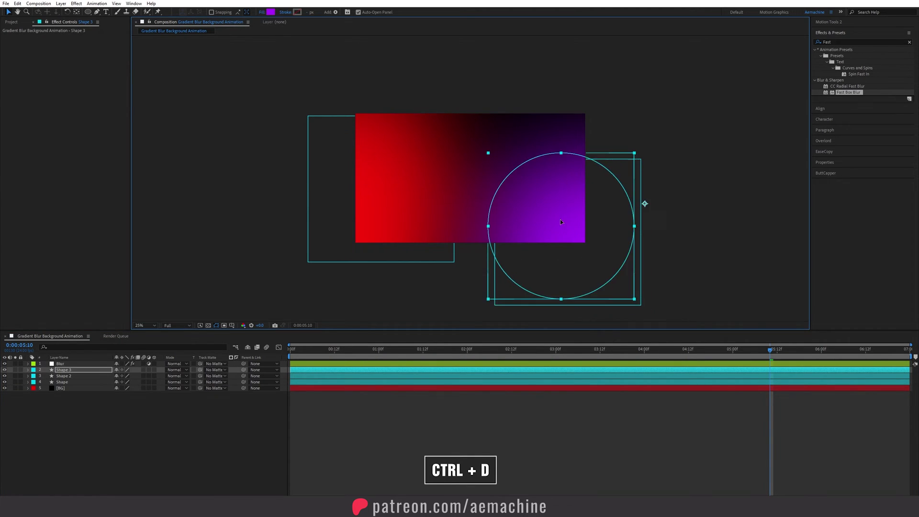
drag(560, 221, 470, 86)
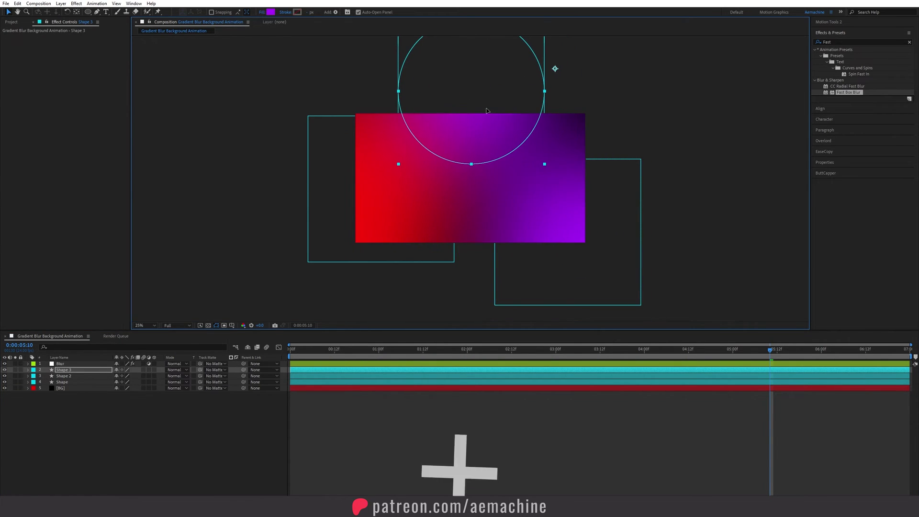
Give the copied circle an orange-red FF4F0A fill and play back the animation.
click(270, 12)
drag(445, 239, 459, 276)
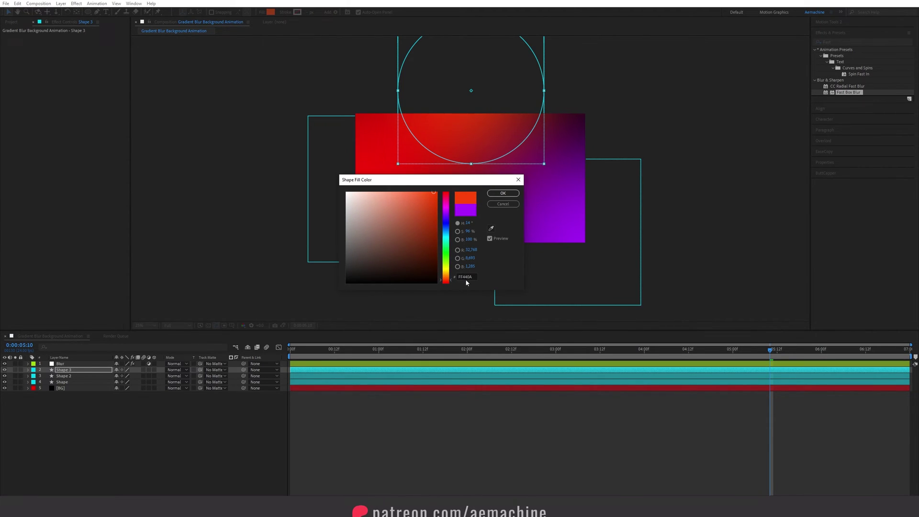
key(Return)
click(463, 246)
key(space)
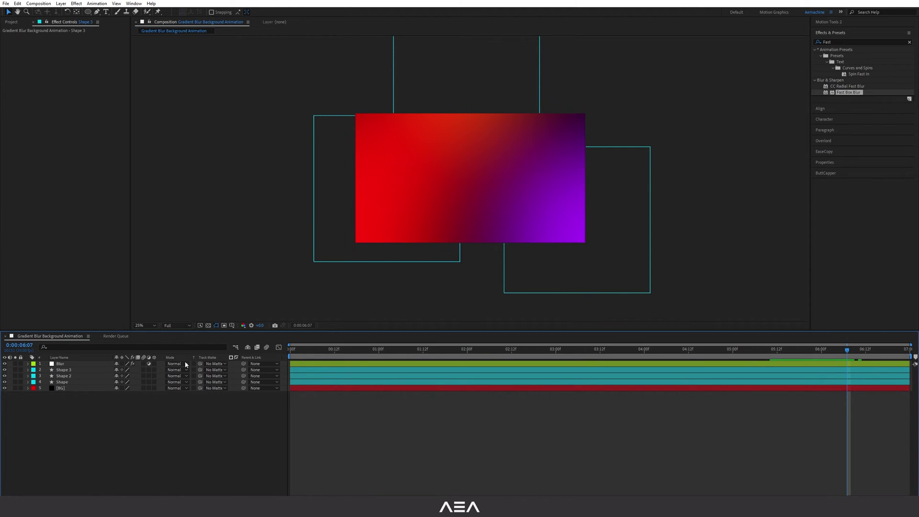
Create a new adjustment layer at the top of the stack named 'Noise'.
right_click(91, 431)
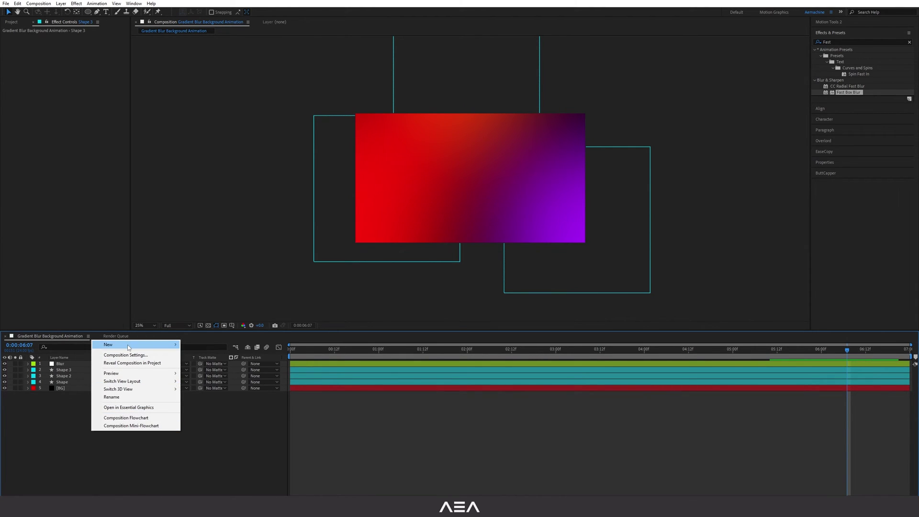
mouse_move(144, 345)
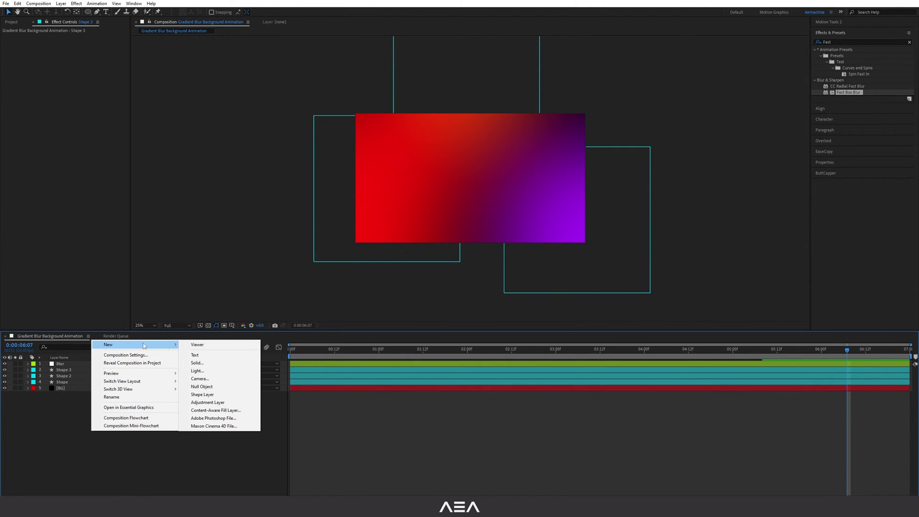
click(228, 401)
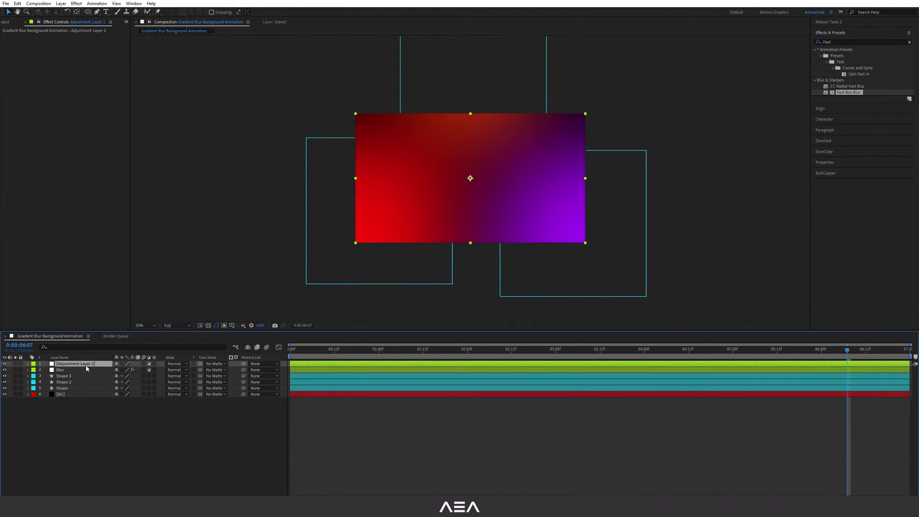
key(Return)
text(Noise)
key(Return)
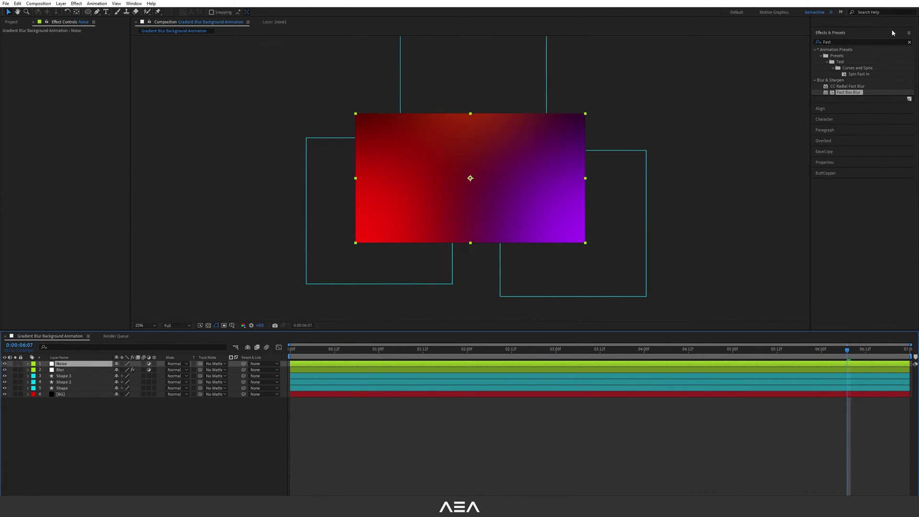
Search Effects & Presets for 'noise' and apply Noise HLS to the Noise layer.
click(844, 38)
key(BackSpace)
key(BackSpace)
key(BackSpace)
key(BackSpace)
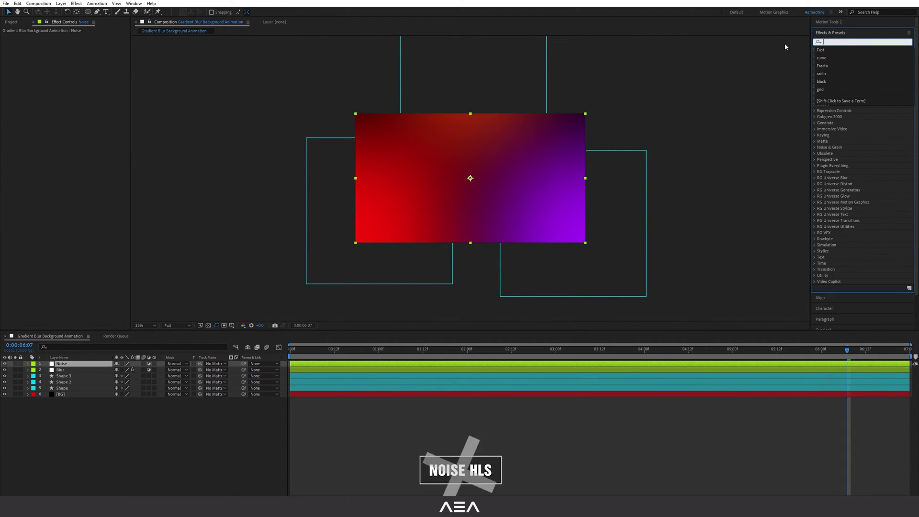
text(noise)
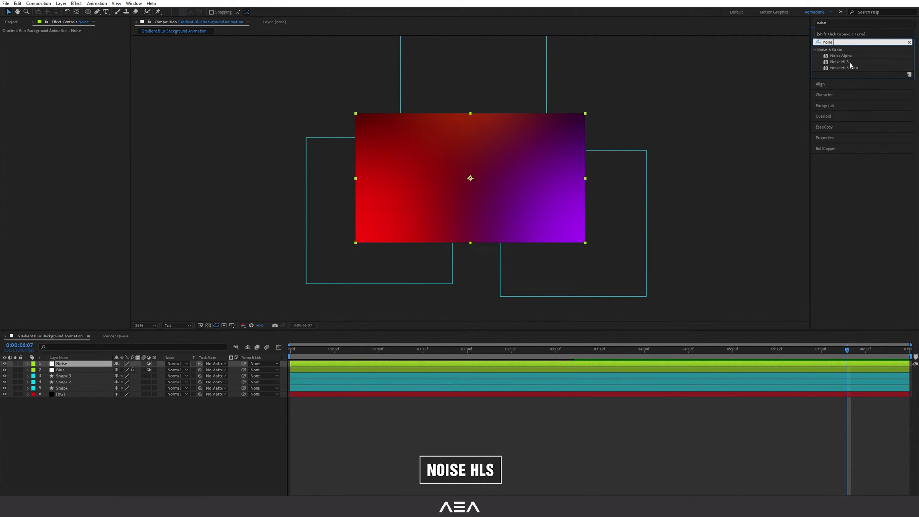
double_click(850, 63)
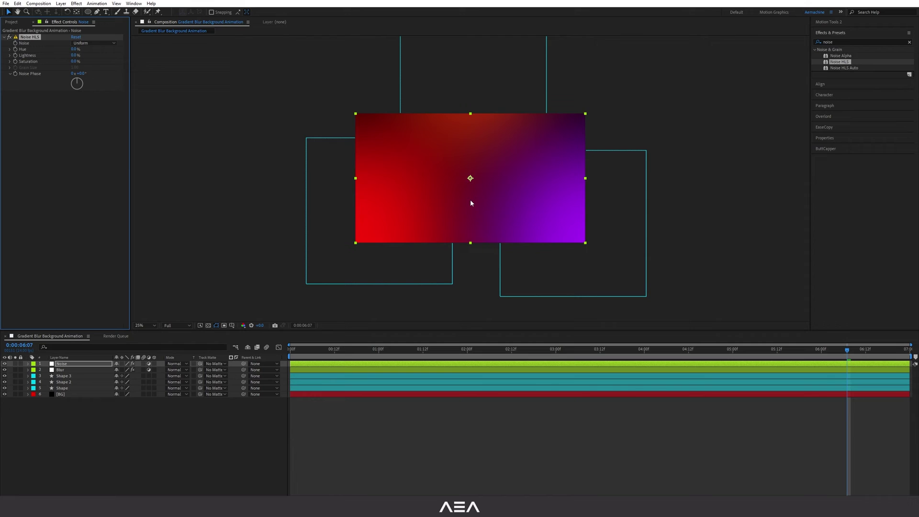
Set the Noise HLS type to Grain and leave Hue at 0% after trying 50%.
key(period)
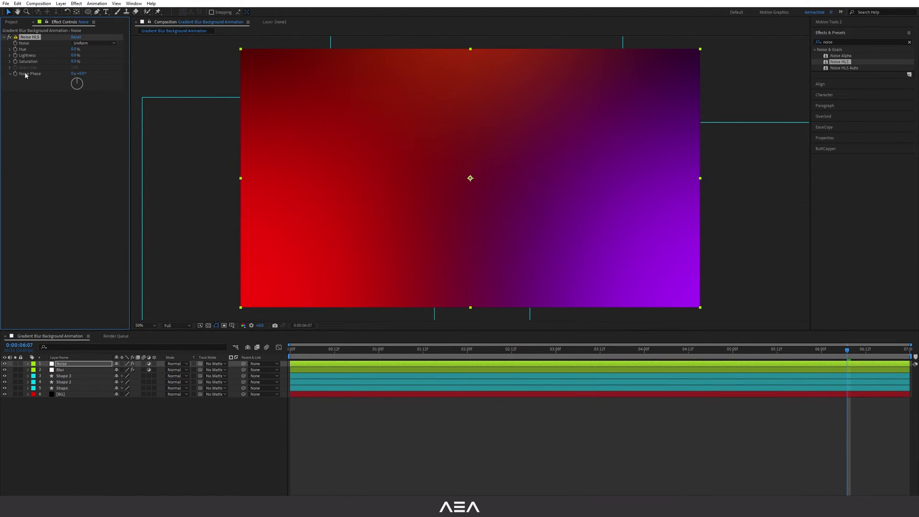
click(93, 43)
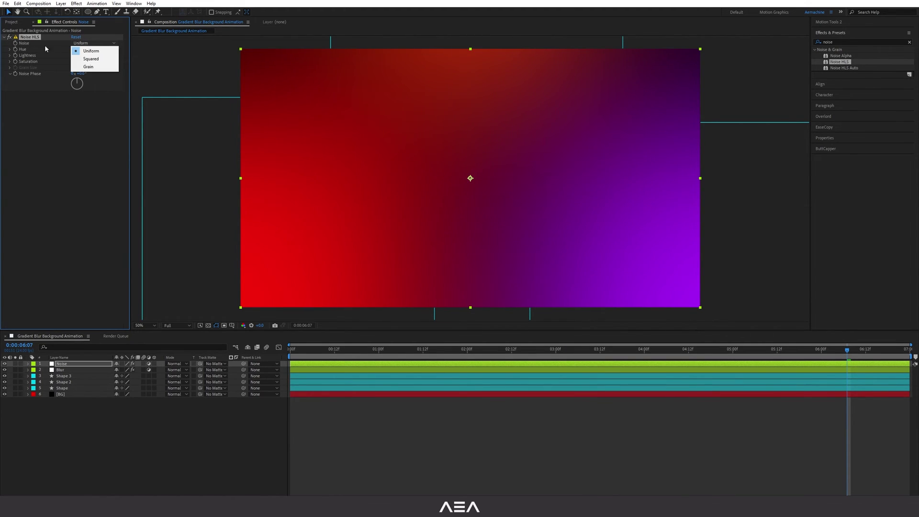
click(101, 68)
key(period)
key(period)
click(76, 49)
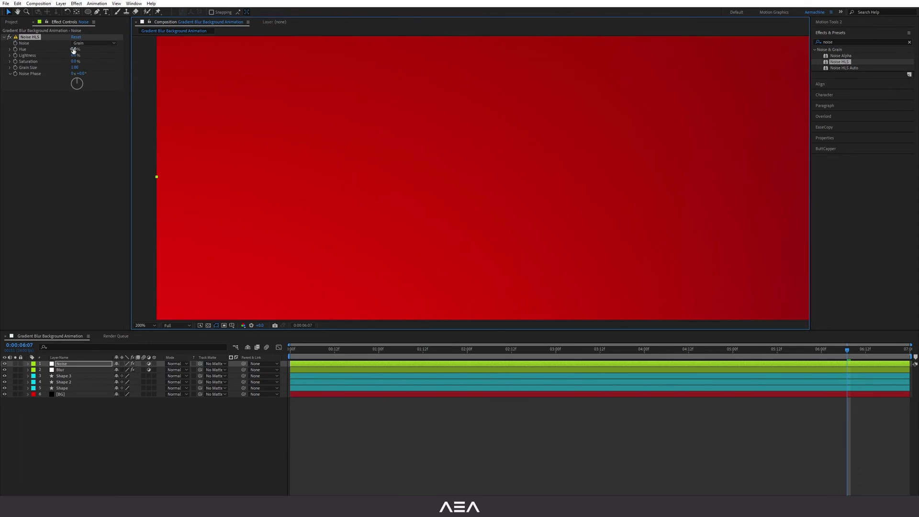
text(50)
key(Return)
click(75, 49)
text(0)
key(Return)
Try Lightness at 13% and 10%, and set Grain Size to 0.20.
click(76, 55)
text(13)
key(Return)
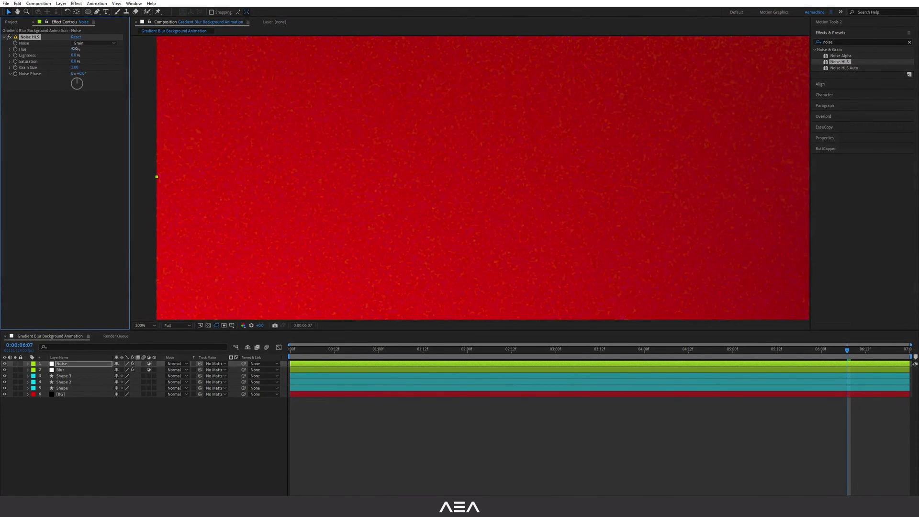
click(75, 55)
text(1)
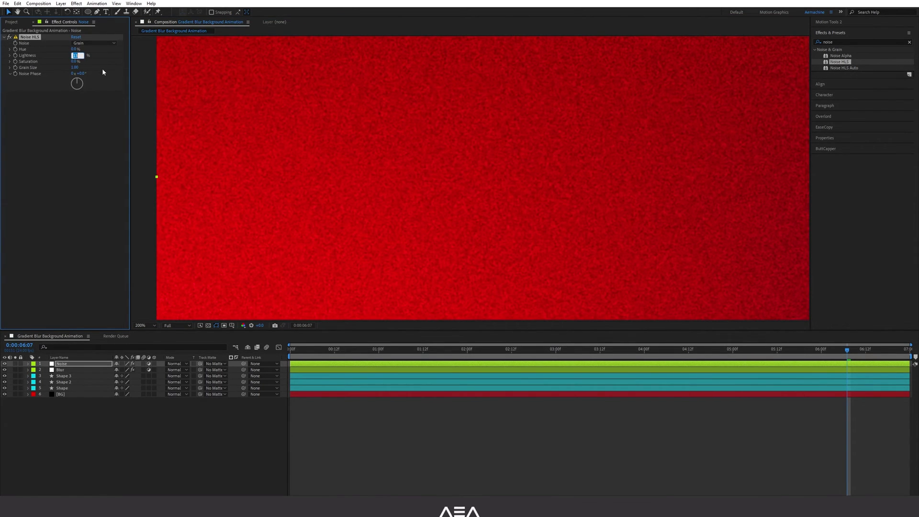
text(0)
key(Return)
key(comma)
click(76, 67)
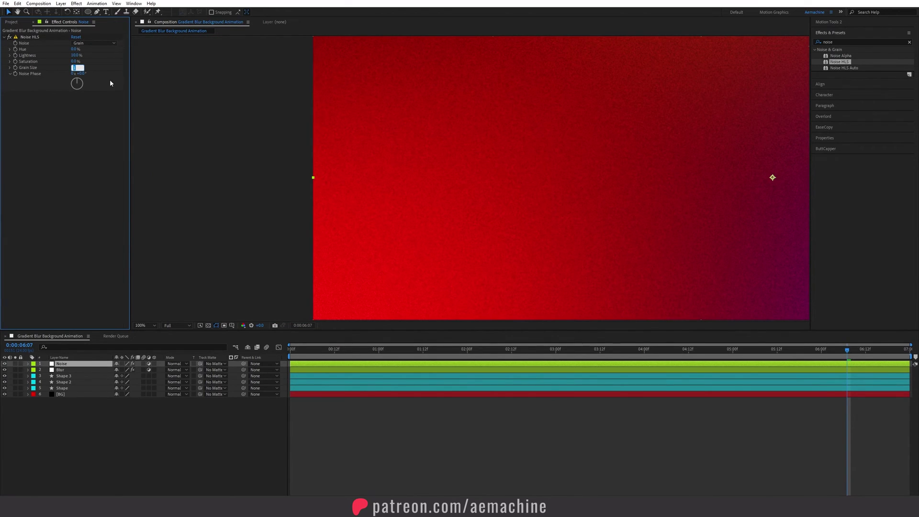
text(0.2)
key(Return)
Fine-tune Noise HLS Lightness between 1% and 3%, settling at 2%.
key(period)
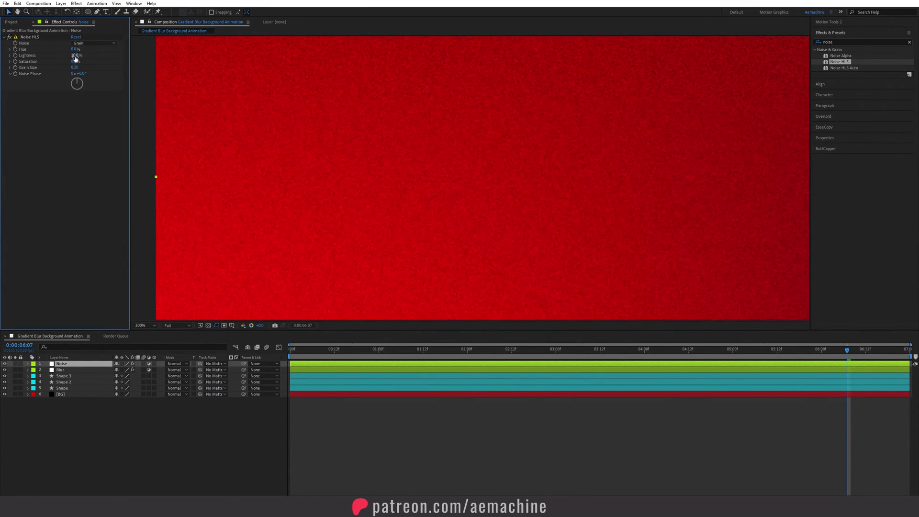
click(76, 55)
text(2)
key(Return)
click(75, 55)
key(Return)
key(comma)
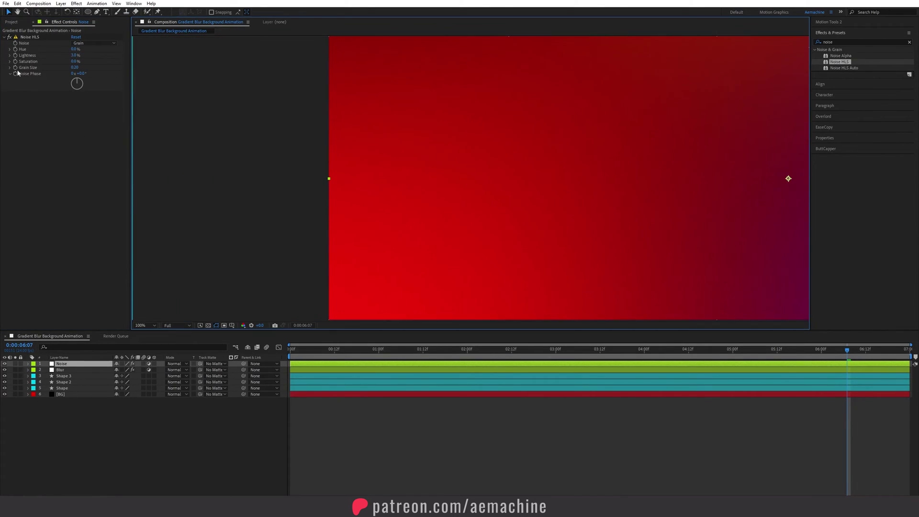
click(75, 55)
text(1)
key(Return)
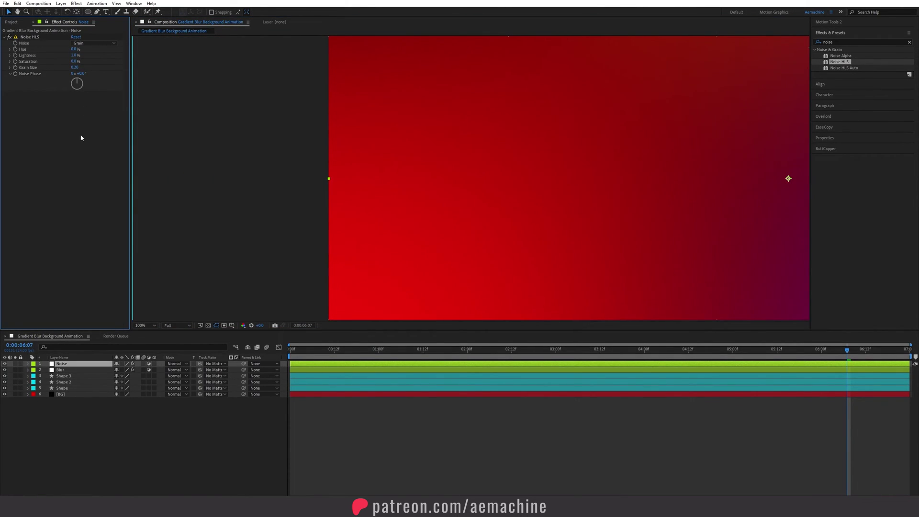
drag(74, 57, 84, 130)
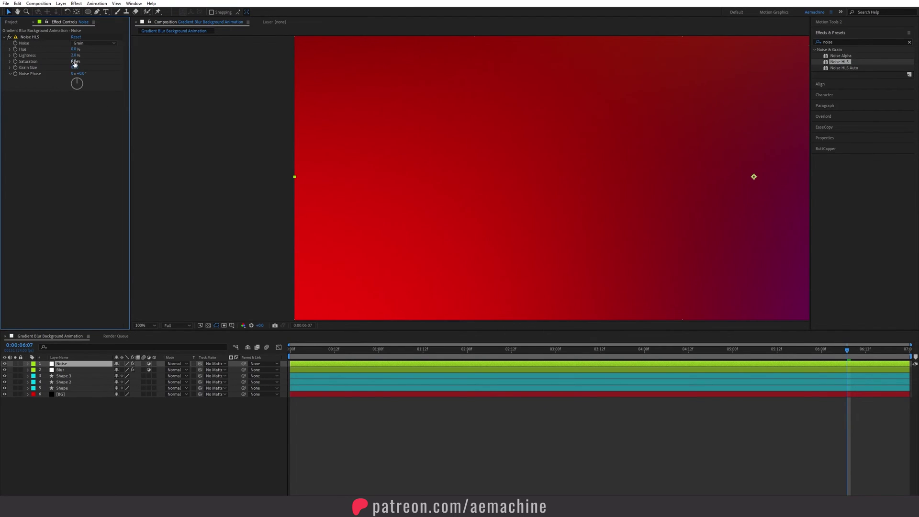
Set Saturation to 5%, undoing test increases to Saturation and Hue.
drag(74, 63, 79, 62)
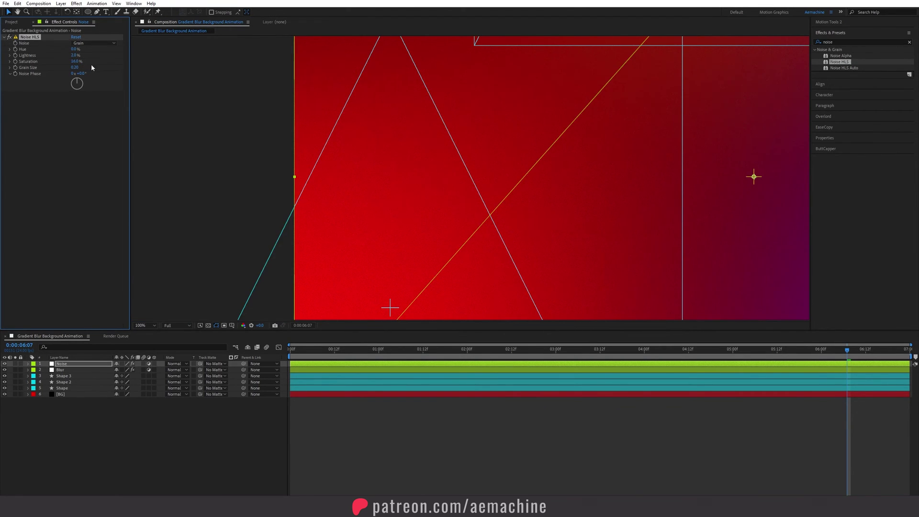
key(ctrl+z)
click(77, 62)
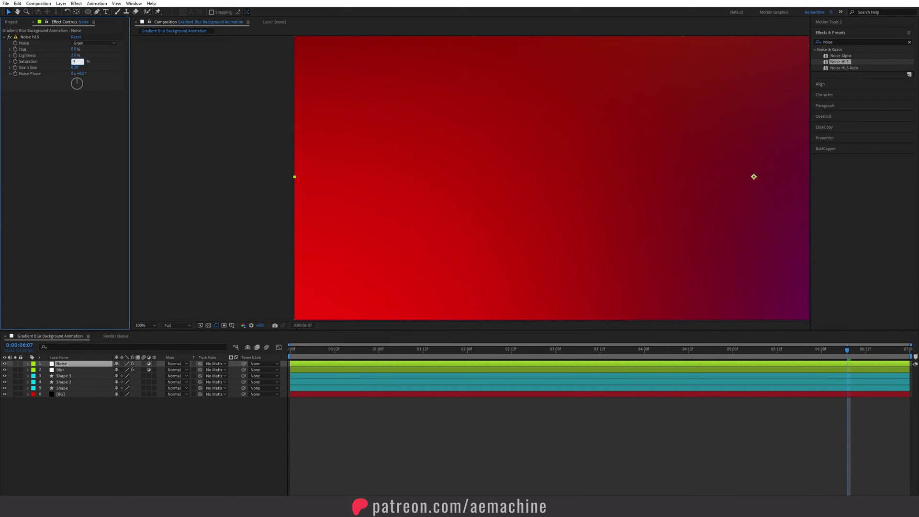
text(5)
key(Return)
drag(75, 50, 80, 50)
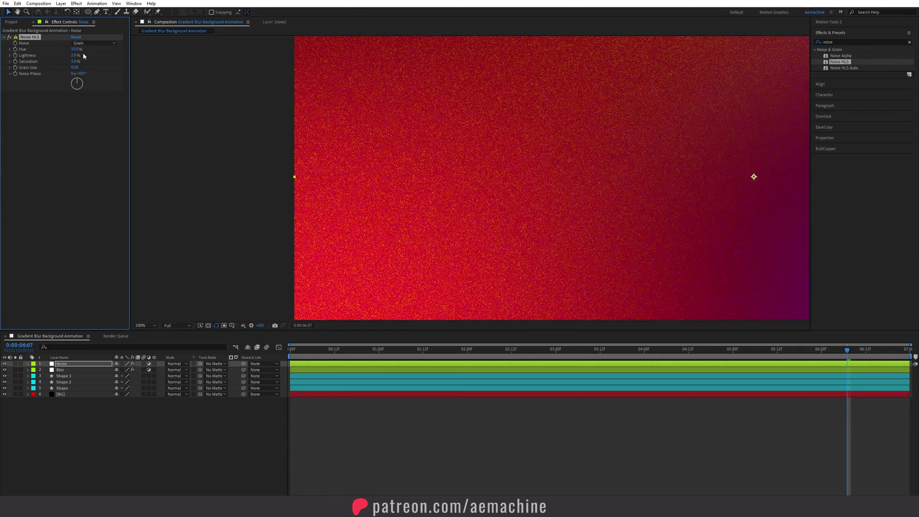
key(ctrl+z)
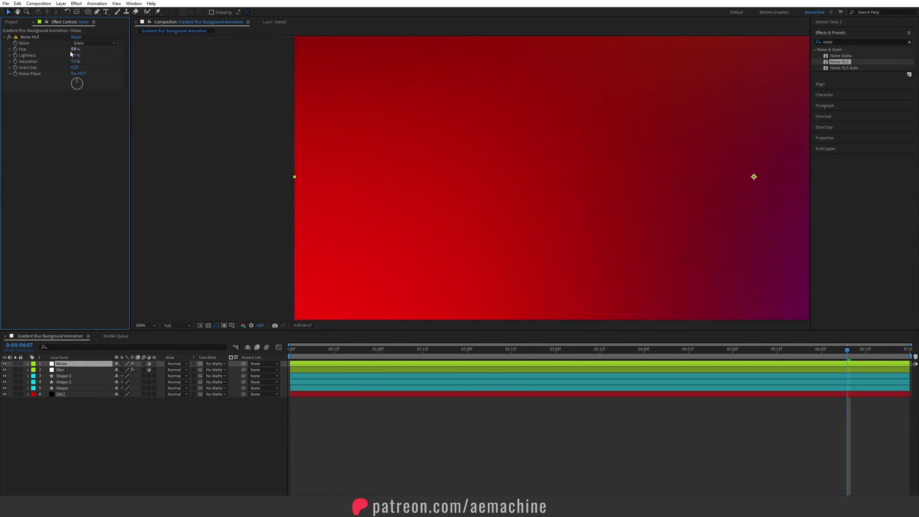
Cycle the project colour depth from 32 bpc to 16 bits per channel and recentre the preview.
click(15, 24)
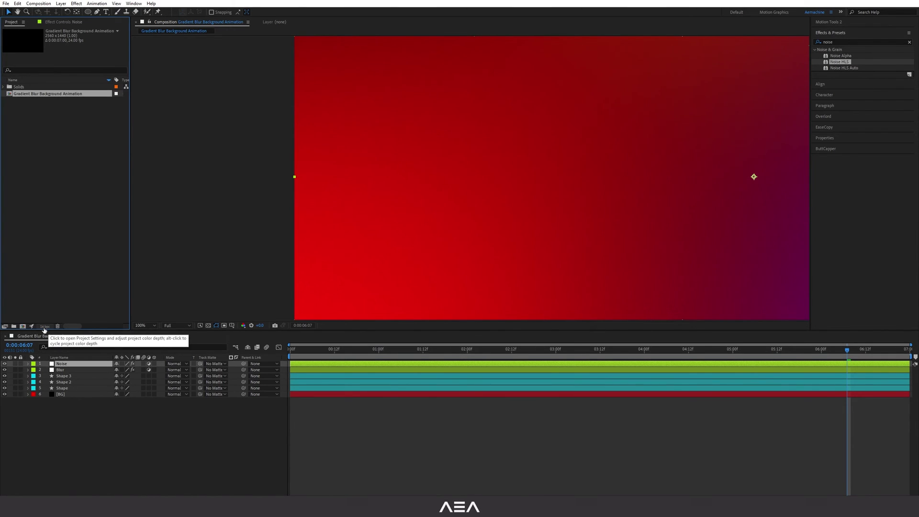
key(comma)
key(period)
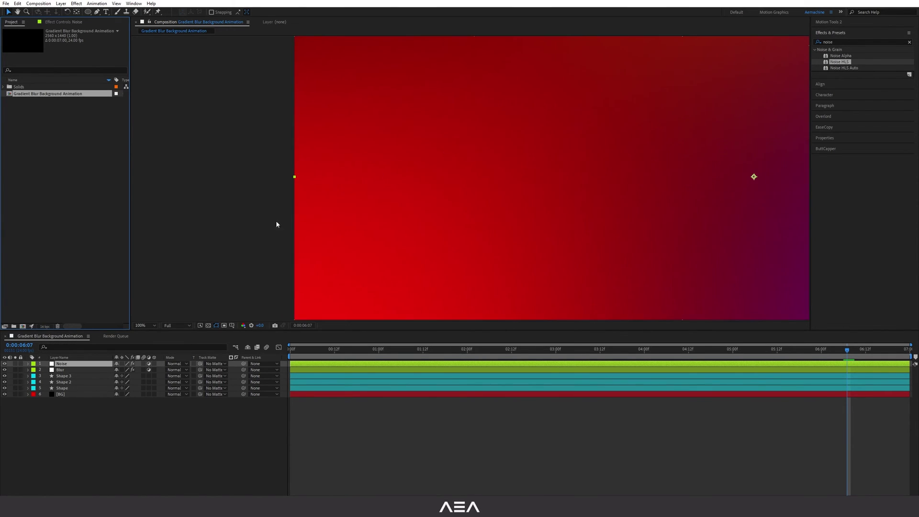
alt+click(43, 327)
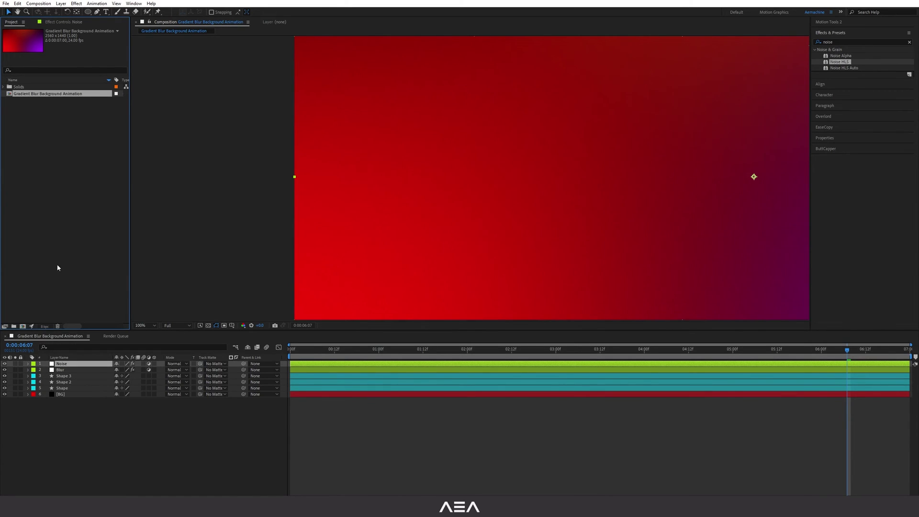
click(63, 22)
click(11, 21)
alt+click(44, 326)
key(comma)
key(comma)
drag(531, 206, 455, 219)
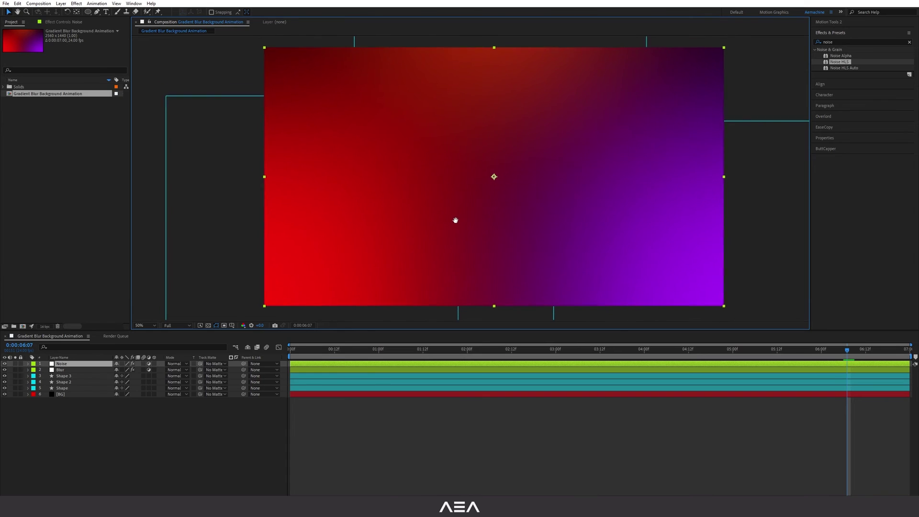
Move the current time back to the start and stop preview playback.
click(67, 22)
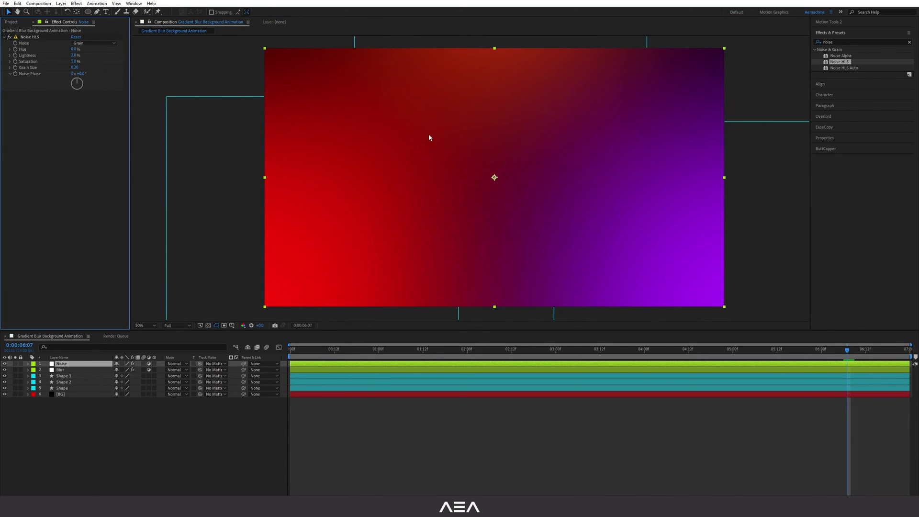
scroll(429, 137, up, 1)
click(295, 352)
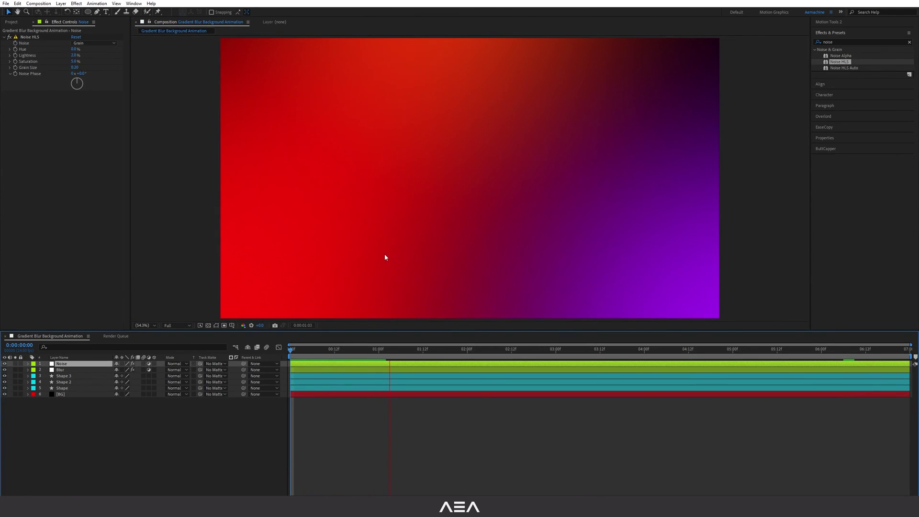
key(space)
Change Shape 3's fill colour to blue 0AA0FF.
click(64, 376)
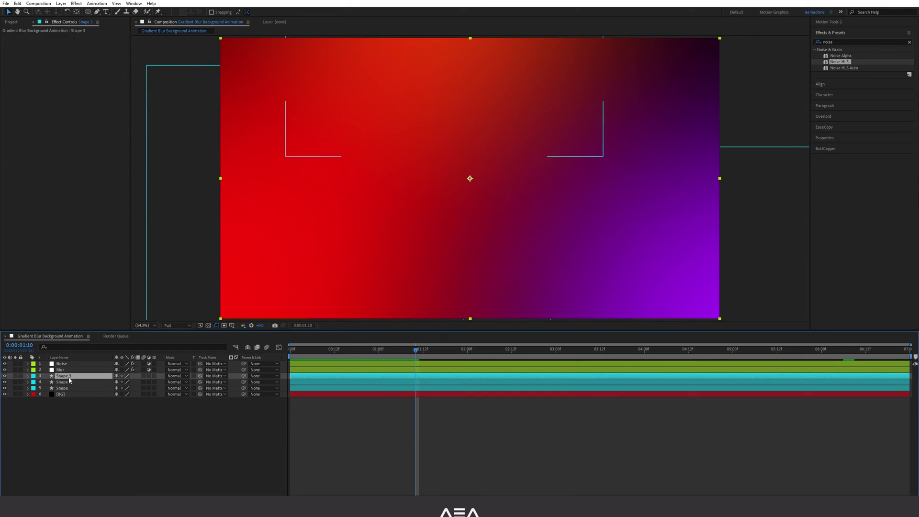
click(270, 12)
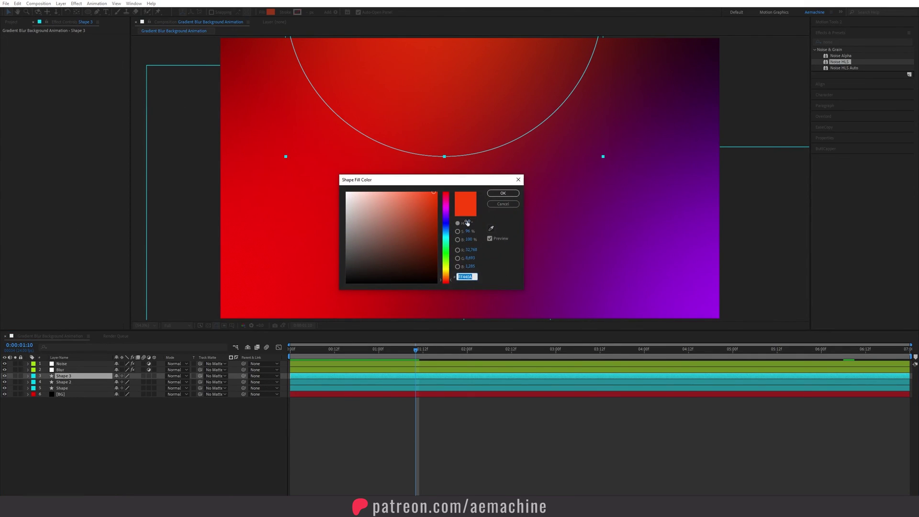
click(446, 204)
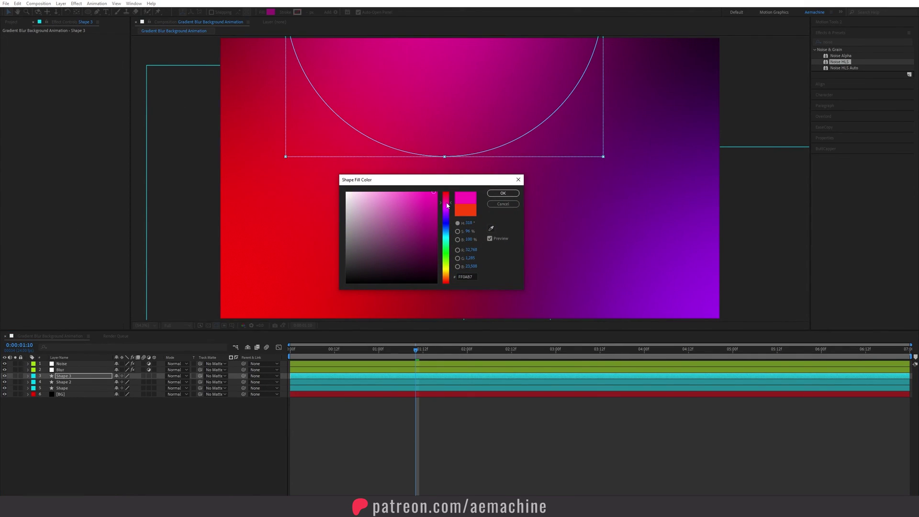
drag(448, 210, 452, 236)
click(500, 194)
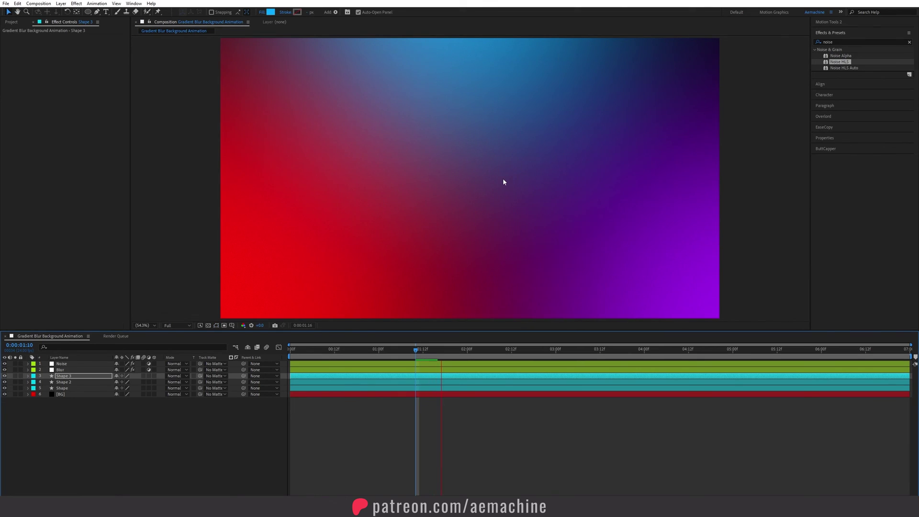
key(space)
key(space)
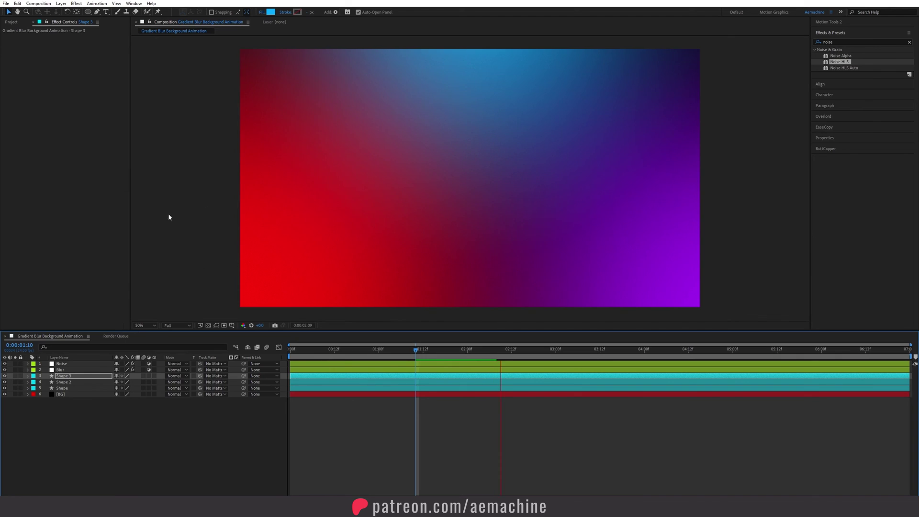